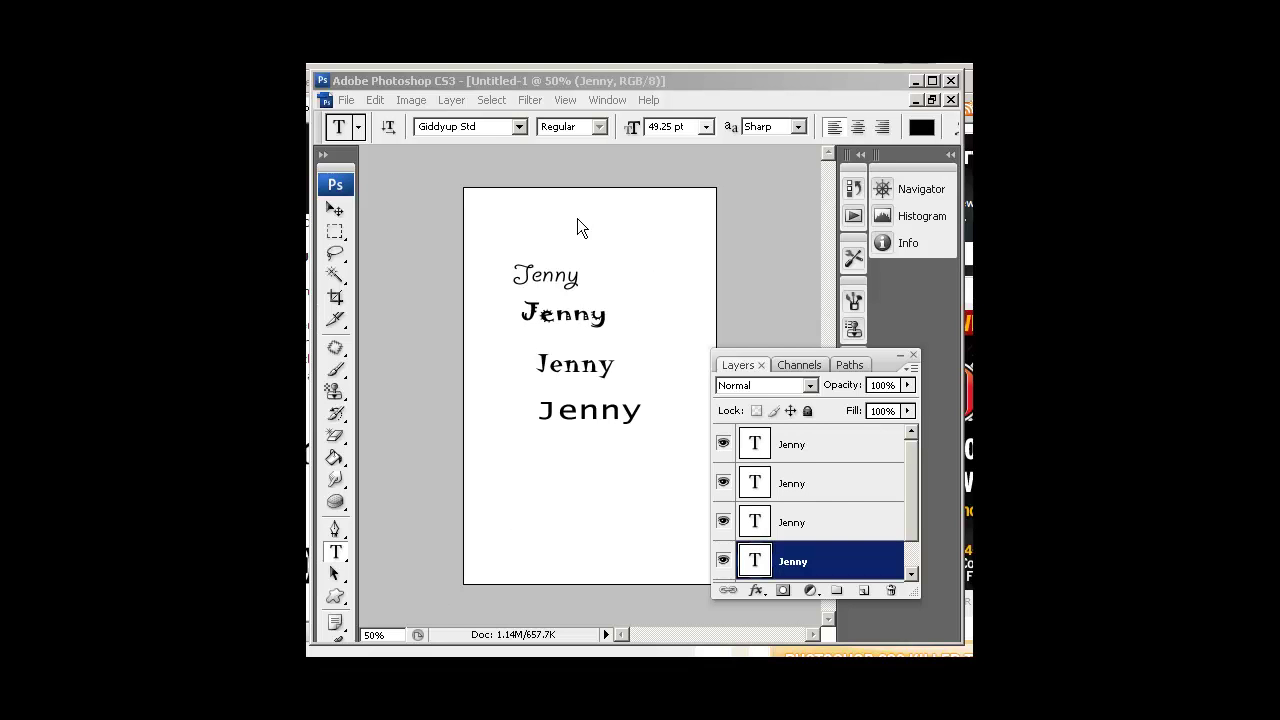
Define the first Jenny word as a brush preset named Jenny1.
{"action": "left_click", "coordinate": [631, 220]}
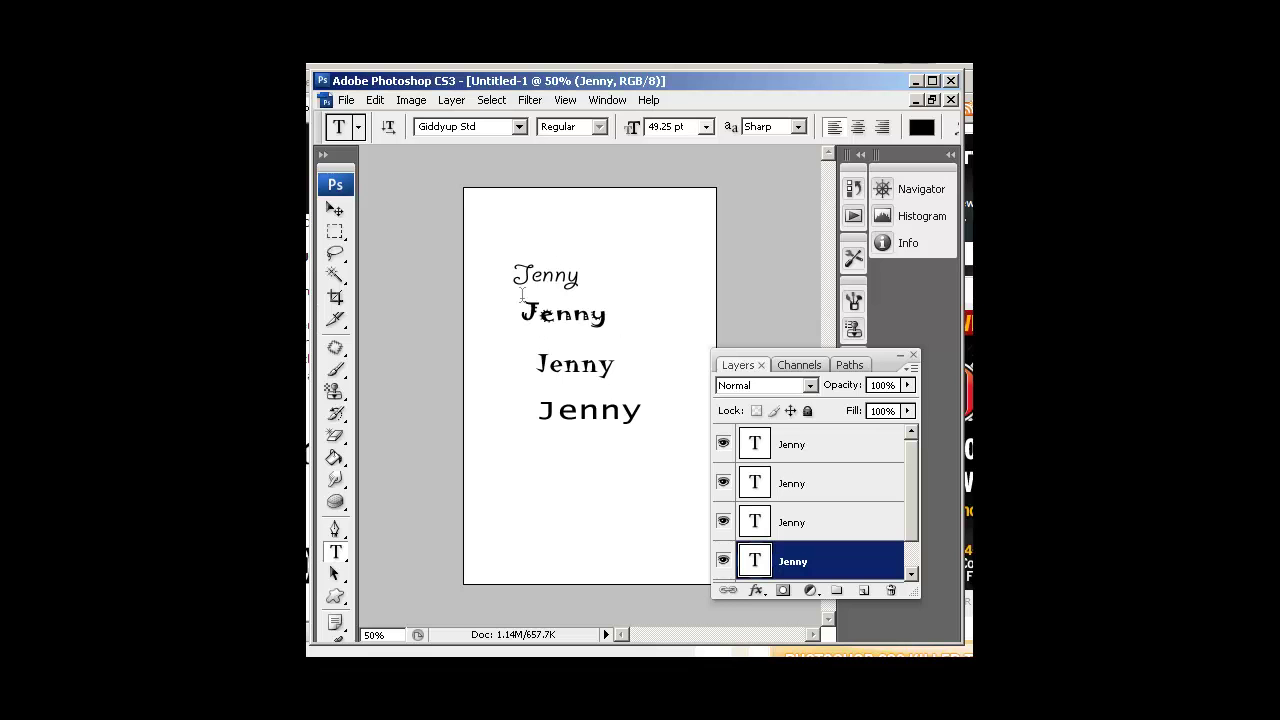
{"action": "left_click_drag", "start_coordinate": [335, 231], "coordinate": [436, 256]}
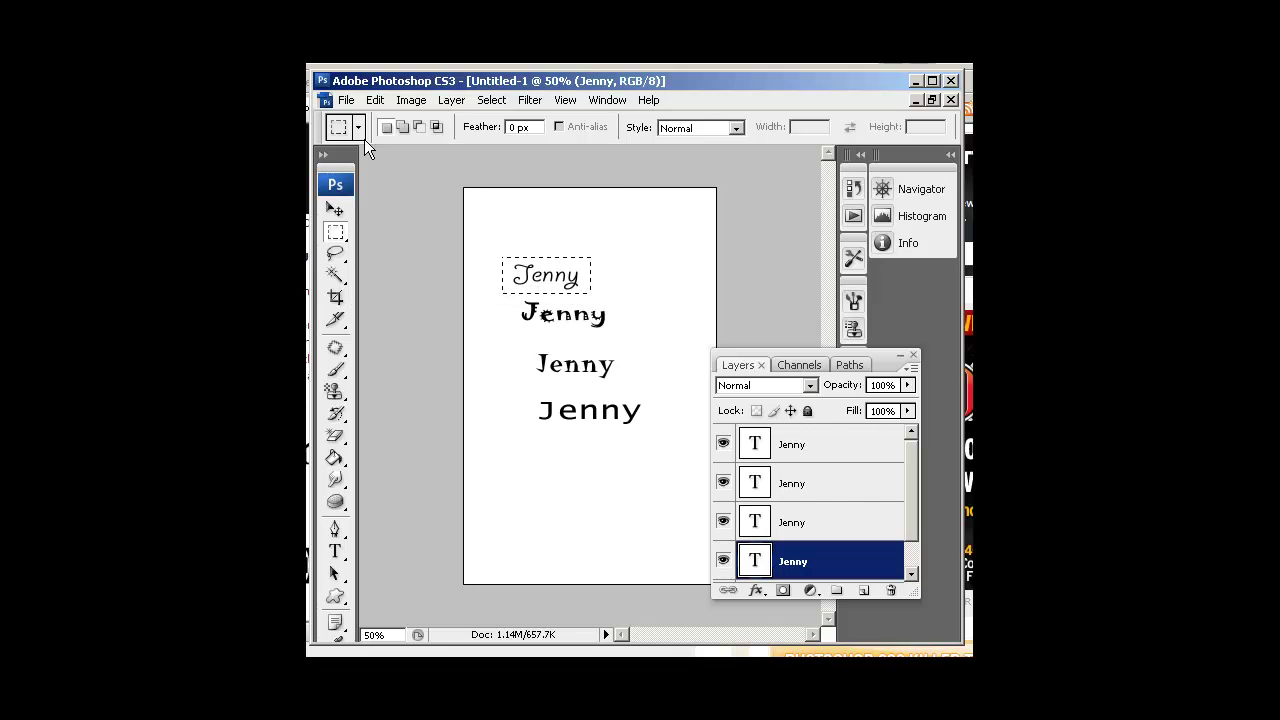
{"action": "left_click", "coordinate": [374, 101]}
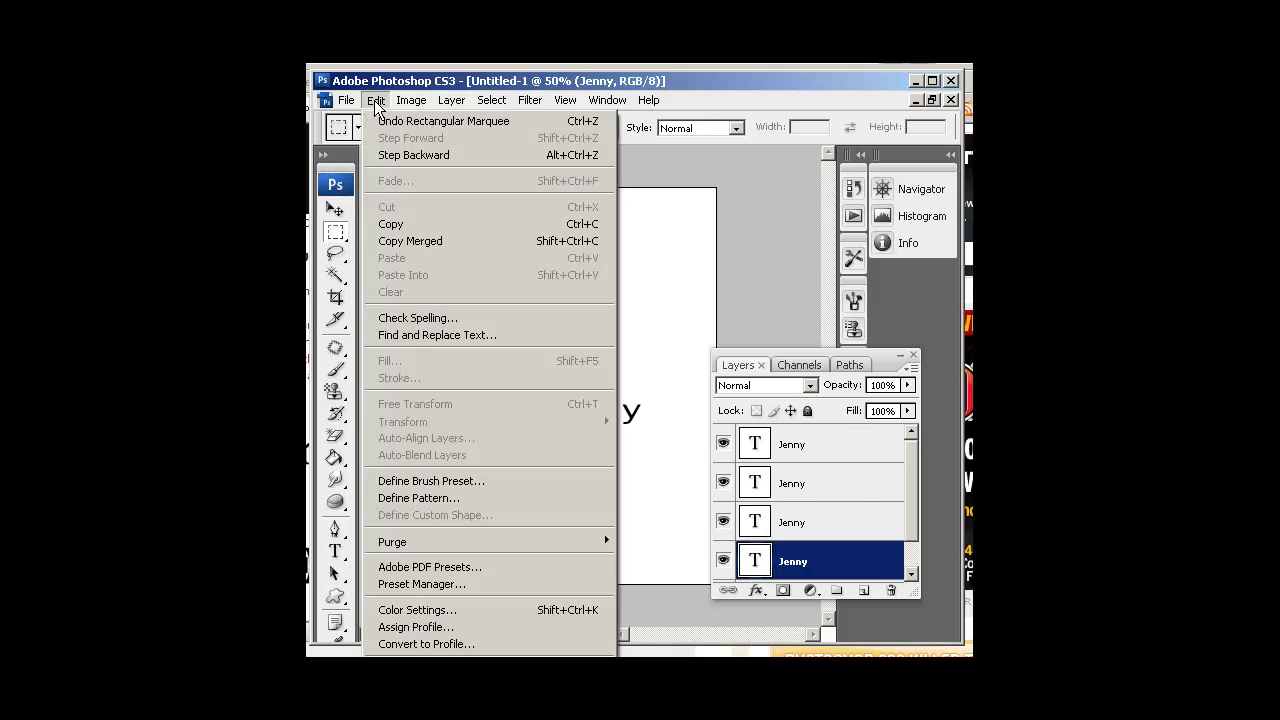
{"action": "left_click", "coordinate": [432, 481]}
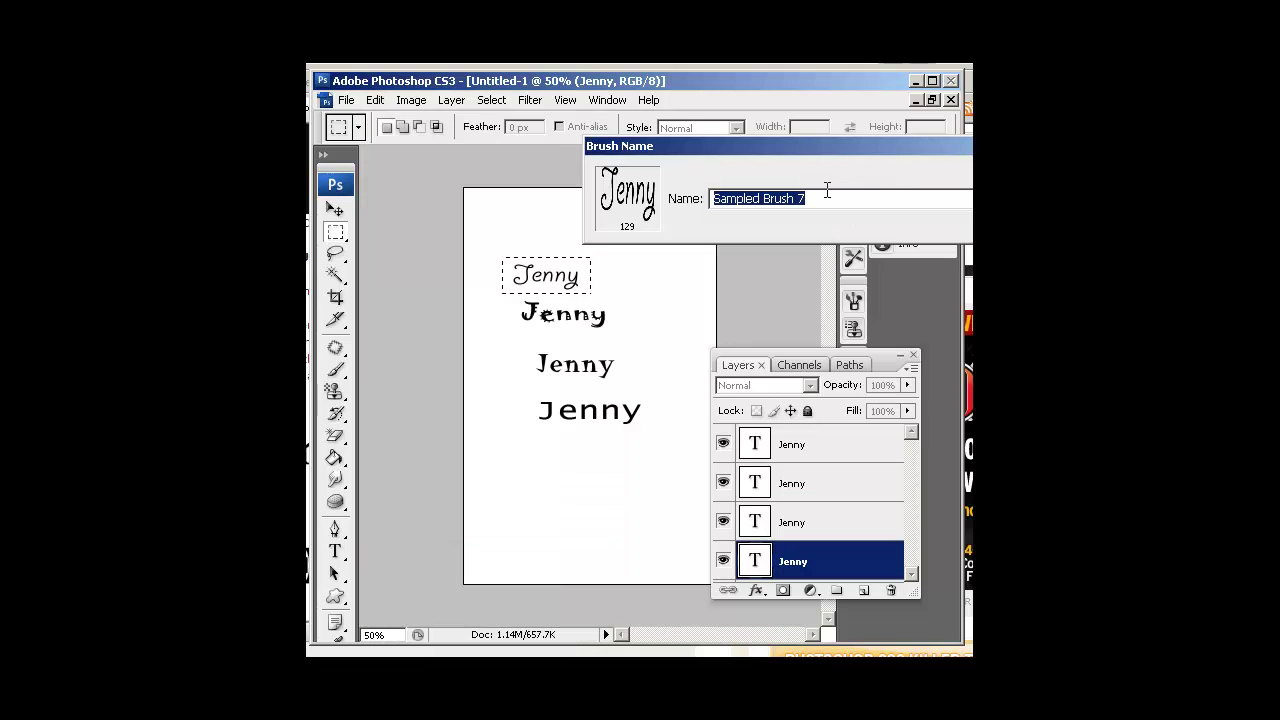
{"action": "type", "text": "Jenny1"}
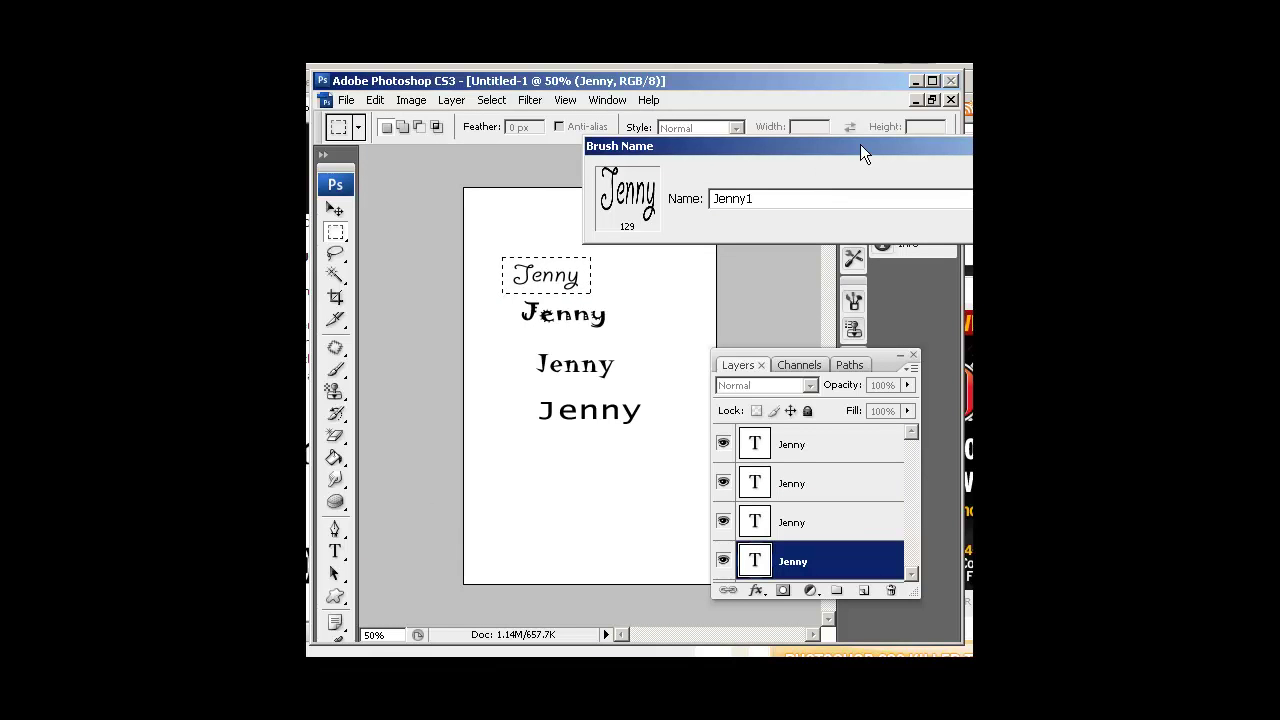
{"action": "left_click_drag", "start_coordinate": [871, 144], "coordinate": [737, 140]}
{"action": "left_click", "coordinate": [895, 182]}
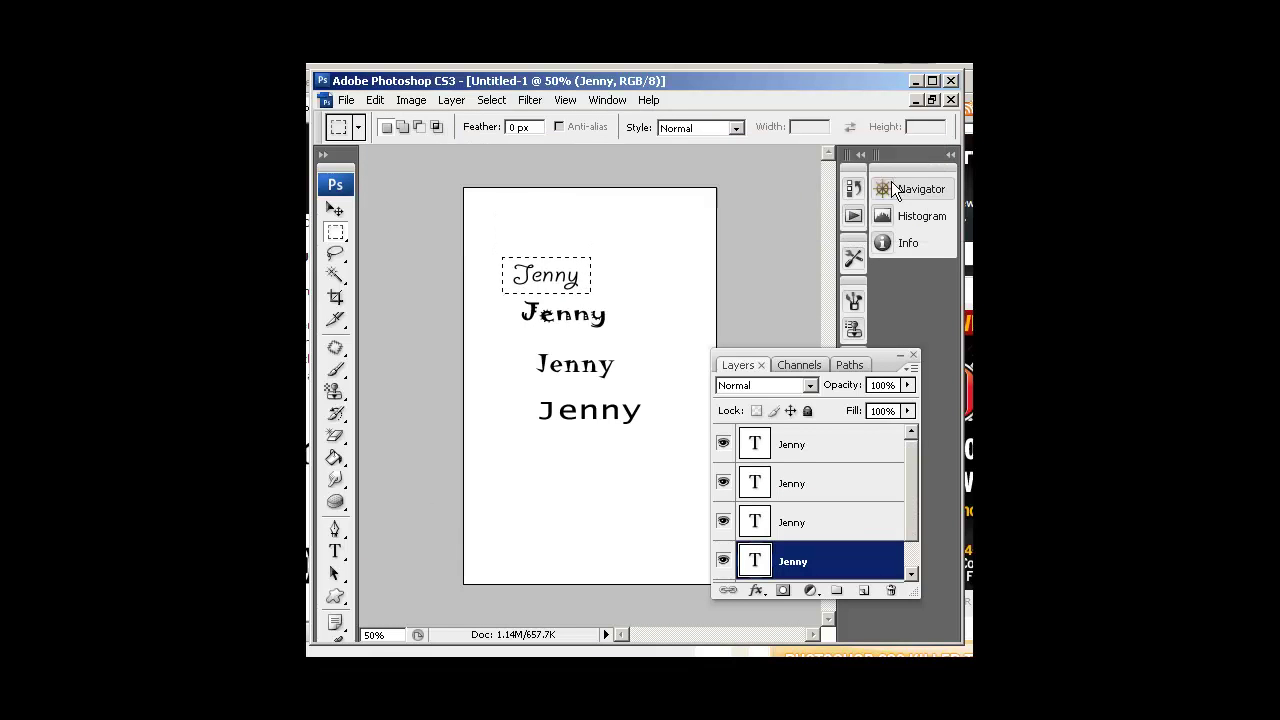
Define the second Jenny word as a brush preset named Jenny2.
{"action": "left_click_drag", "start_coordinate": [514, 296], "coordinate": [614, 334]}
{"action": "left_click", "coordinate": [375, 101]}
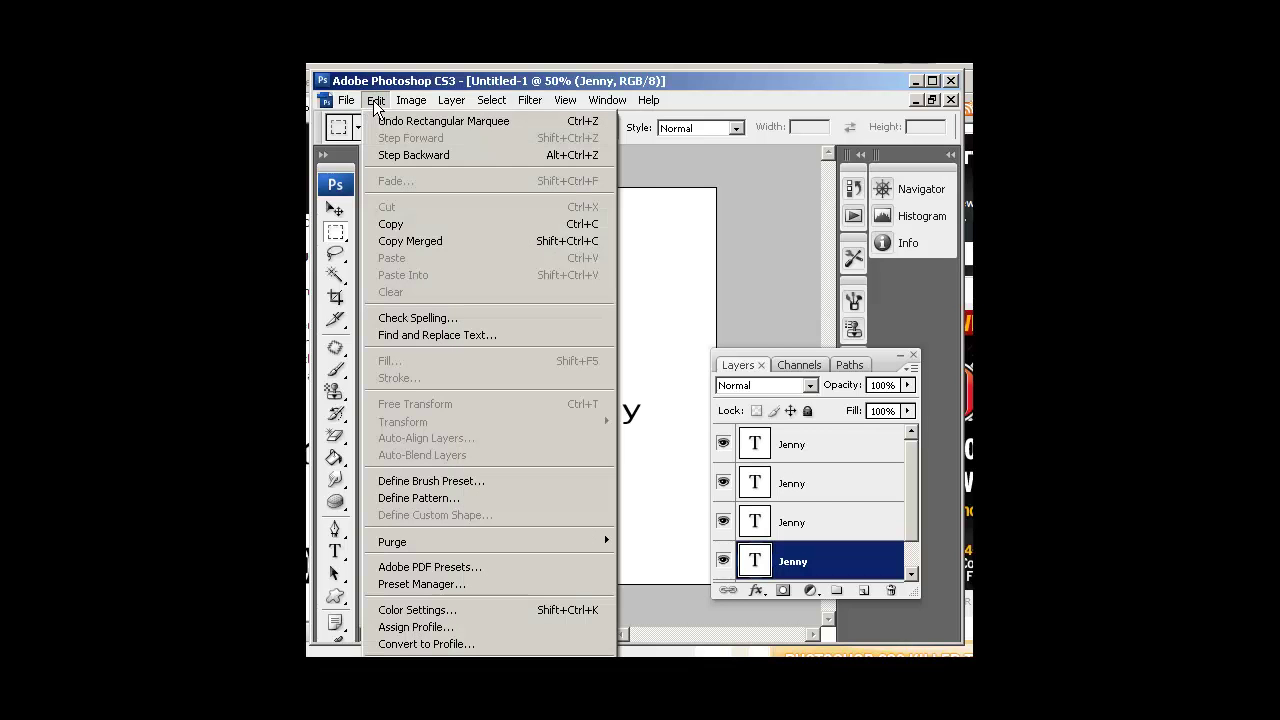
{"action": "left_click", "coordinate": [440, 481]}
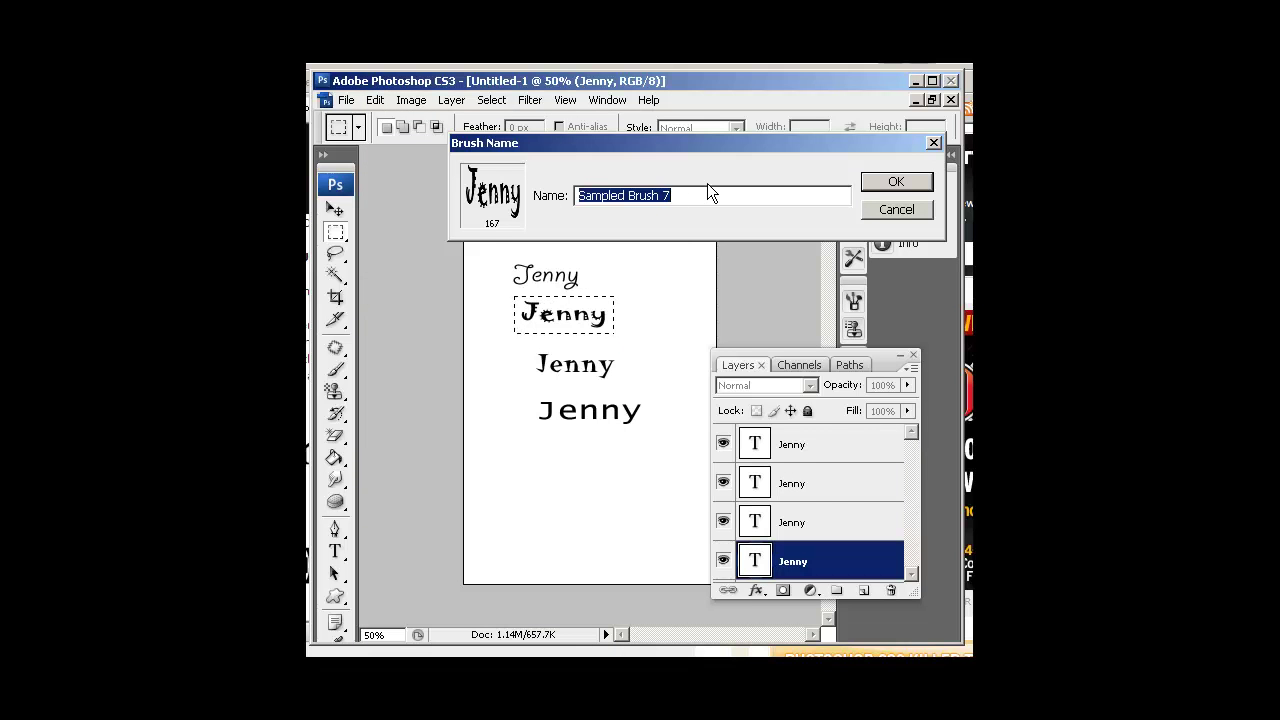
{"action": "type", "text": "Jenny2"}
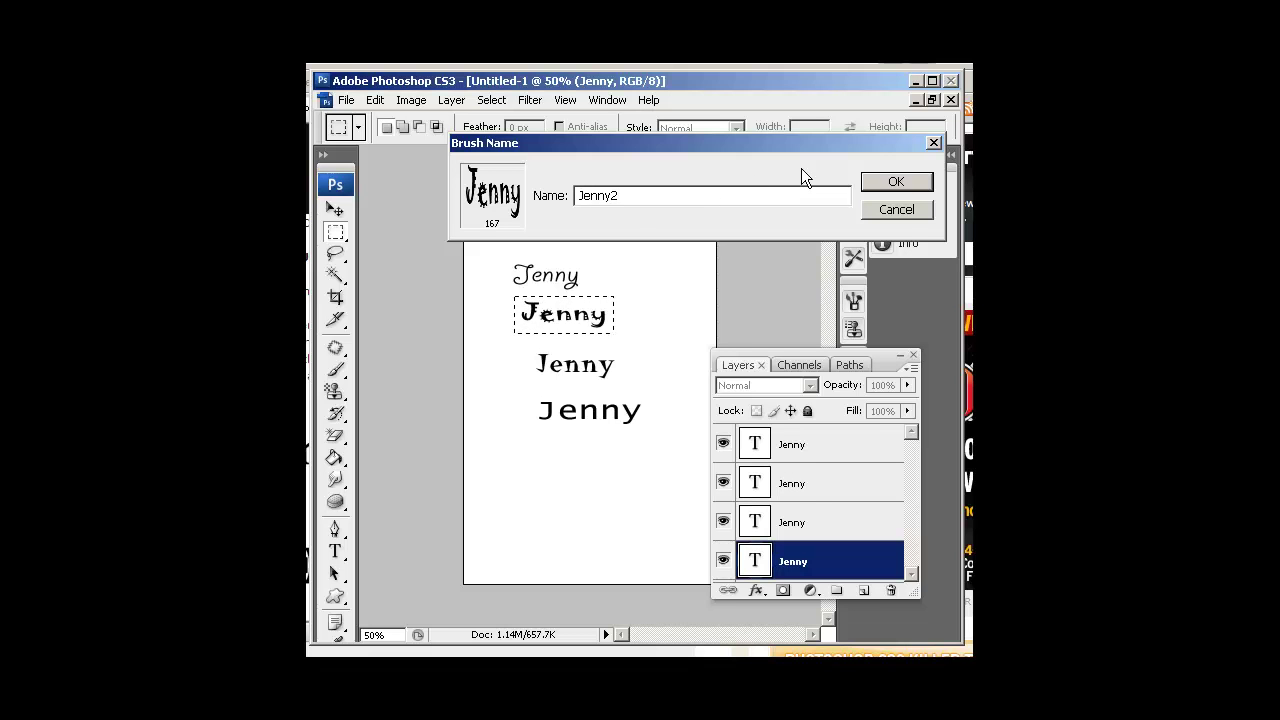
{"action": "left_click", "coordinate": [876, 181]}
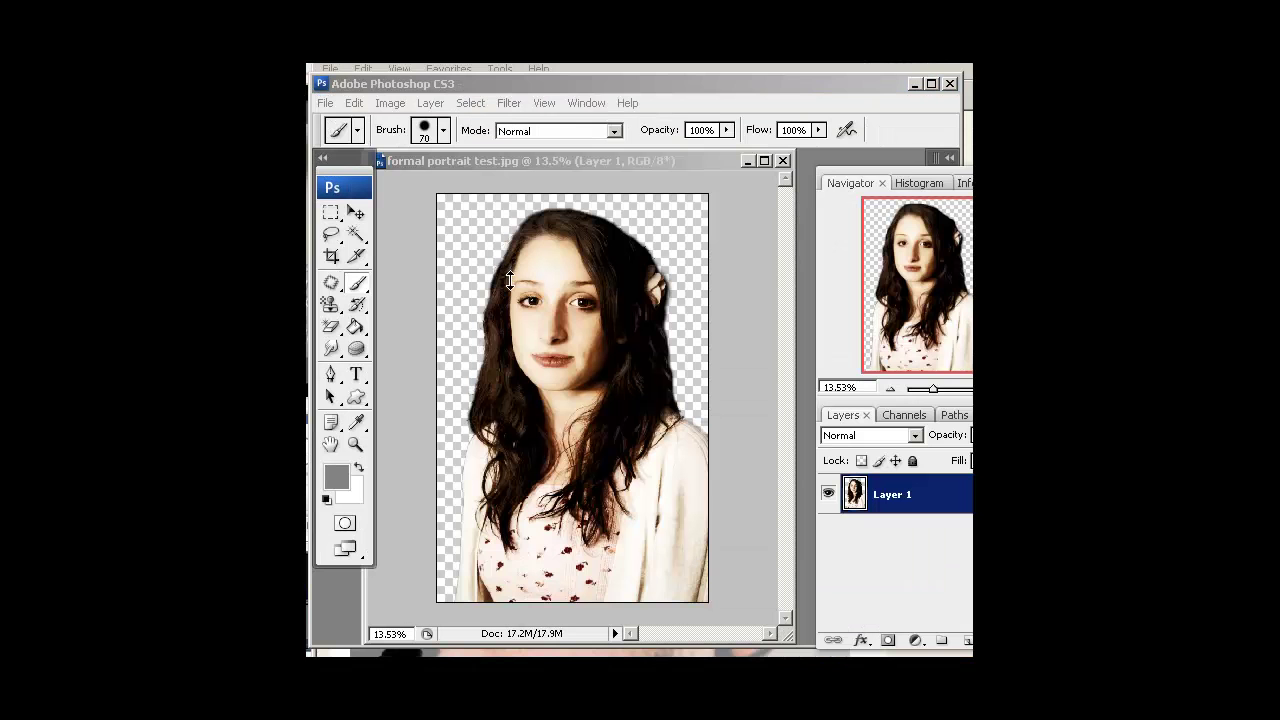
Bring the formal portrait test.jpg window, with its cut-out portrait on Layer 1, into place.
{"action": "left_click_drag", "start_coordinate": [593, 83], "coordinate": [587, 84]}
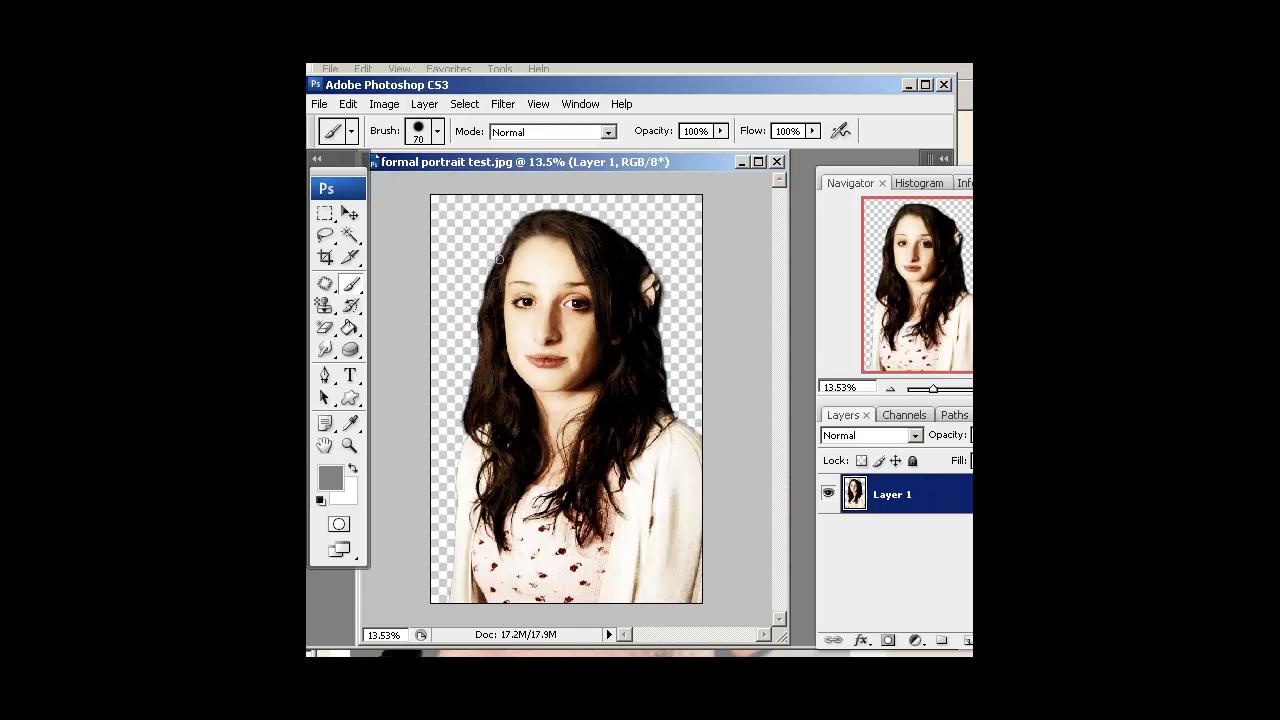
Select the portrait's Shadows with Color Range and copy them onto a new Layer 2.
{"action": "left_click", "coordinate": [465, 105]}
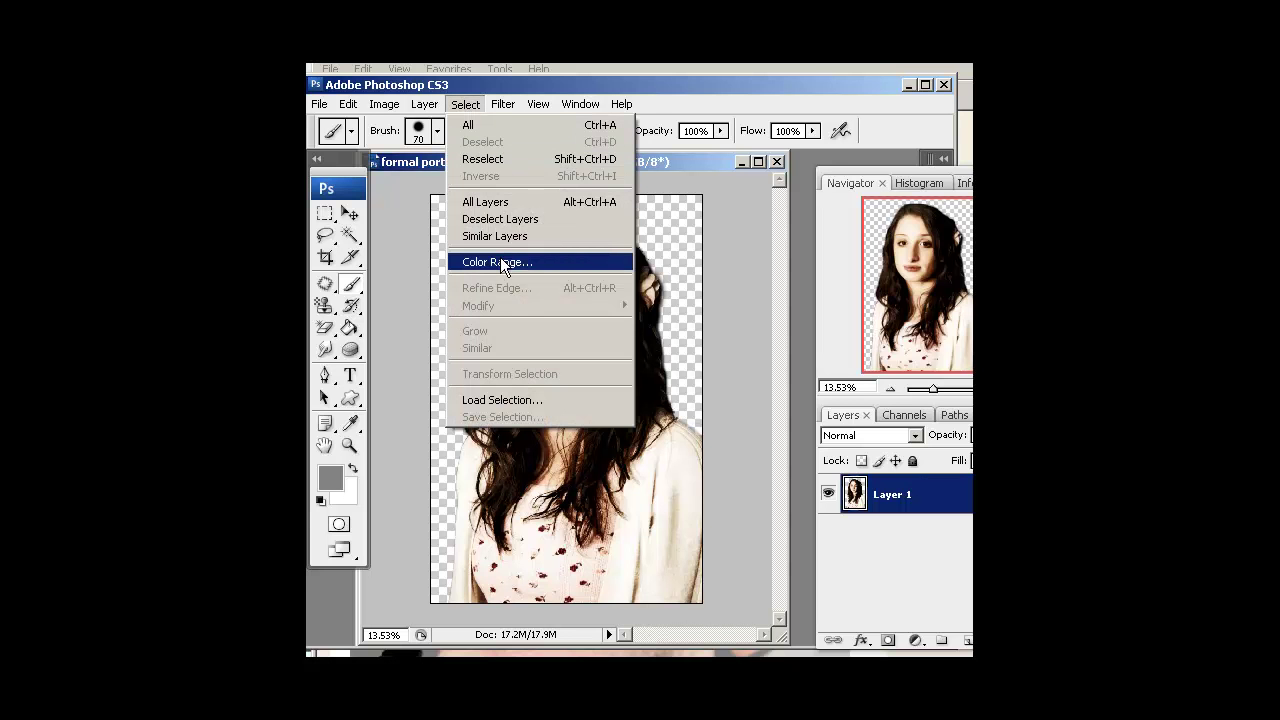
{"action": "left_click", "coordinate": [500, 262]}
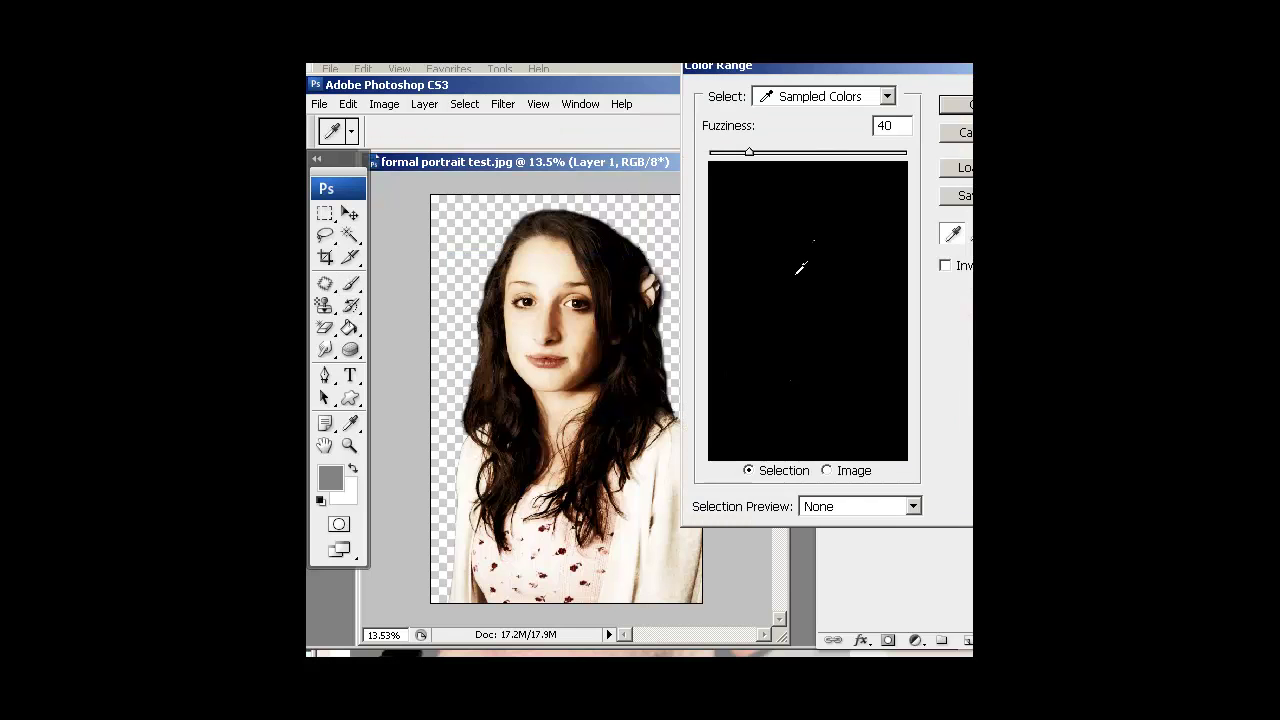
{"action": "left_click_drag", "start_coordinate": [868, 67], "coordinate": [816, 97]}
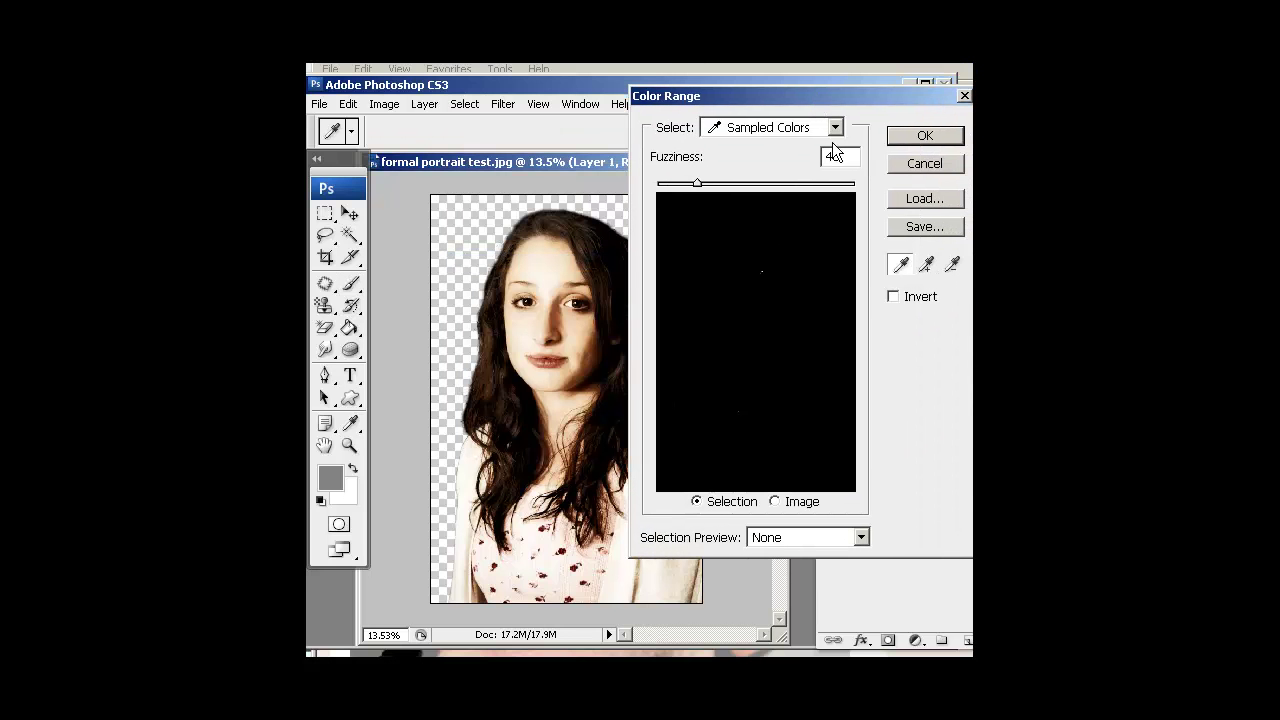
{"action": "left_click", "coordinate": [836, 128]}
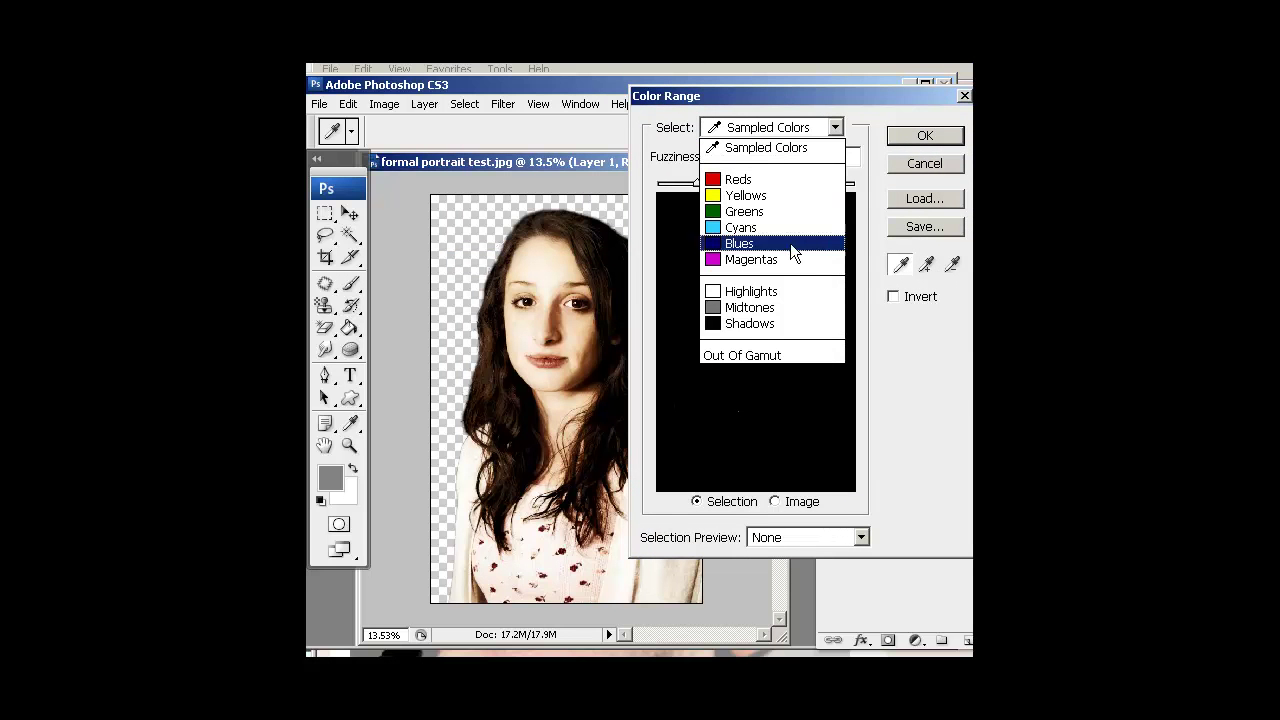
{"action": "left_click", "coordinate": [749, 323]}
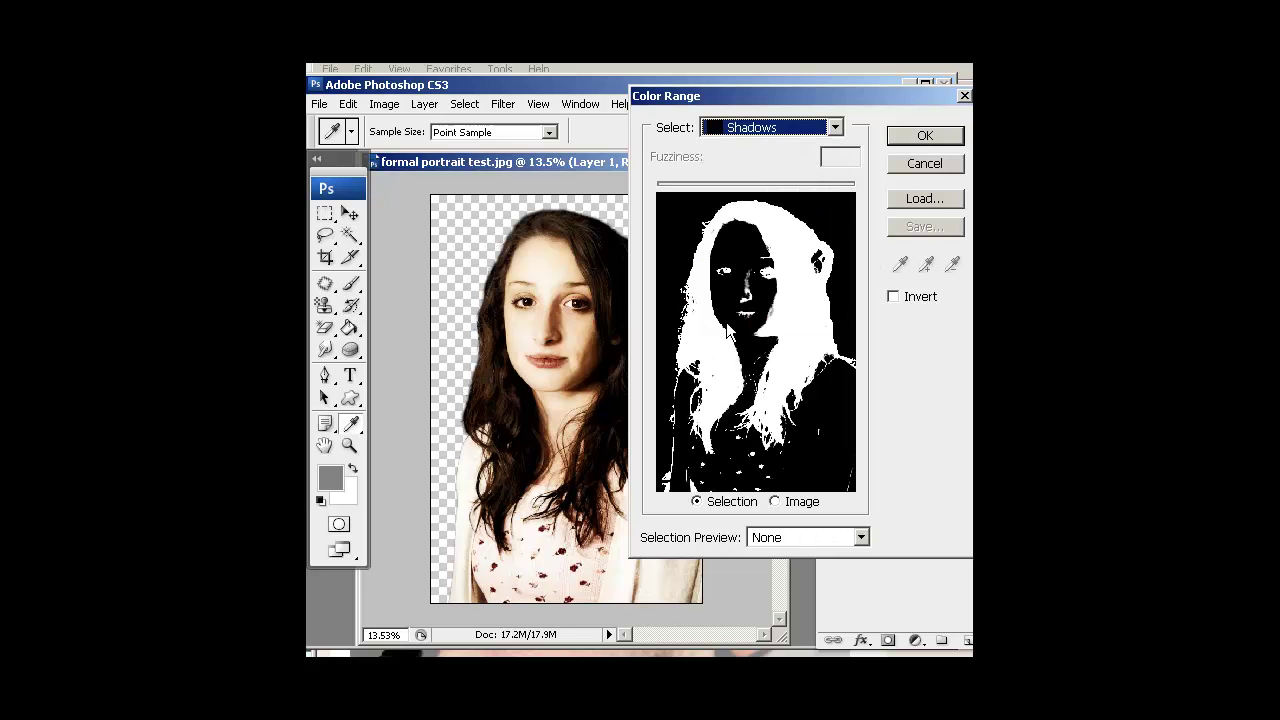
{"action": "left_click", "coordinate": [911, 140]}
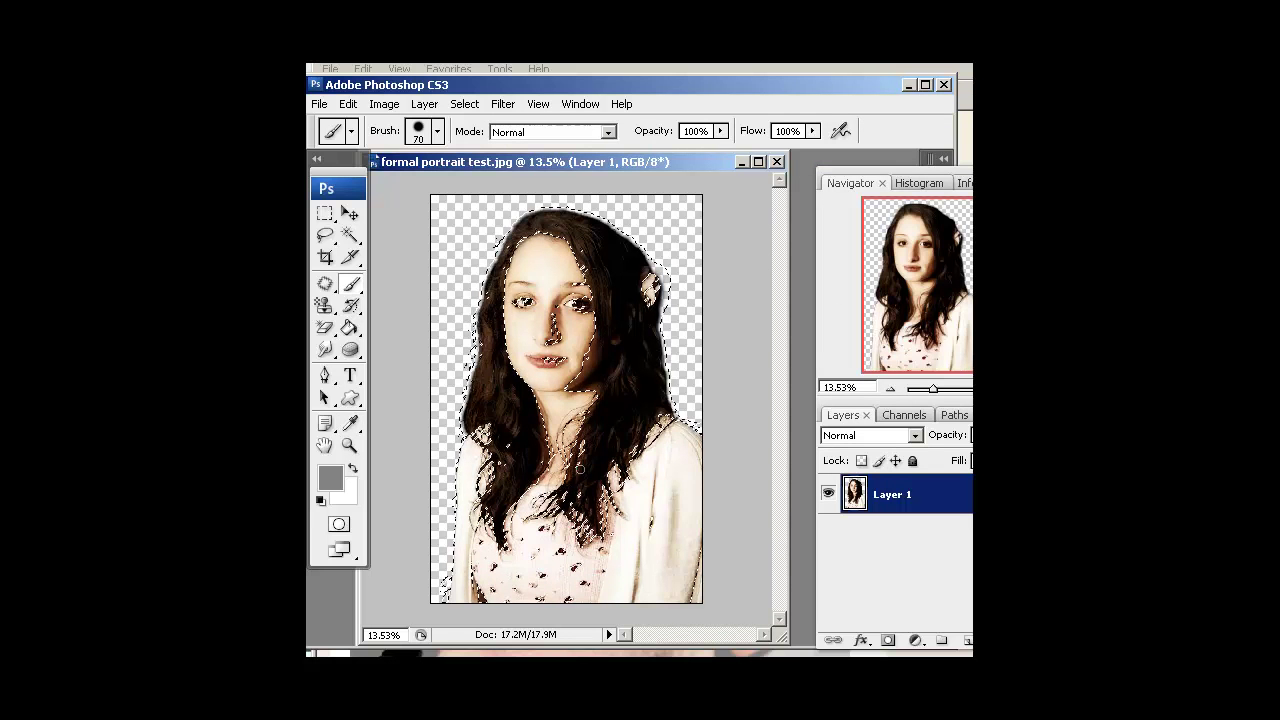
{"action": "key", "text": "ctrl+j"}
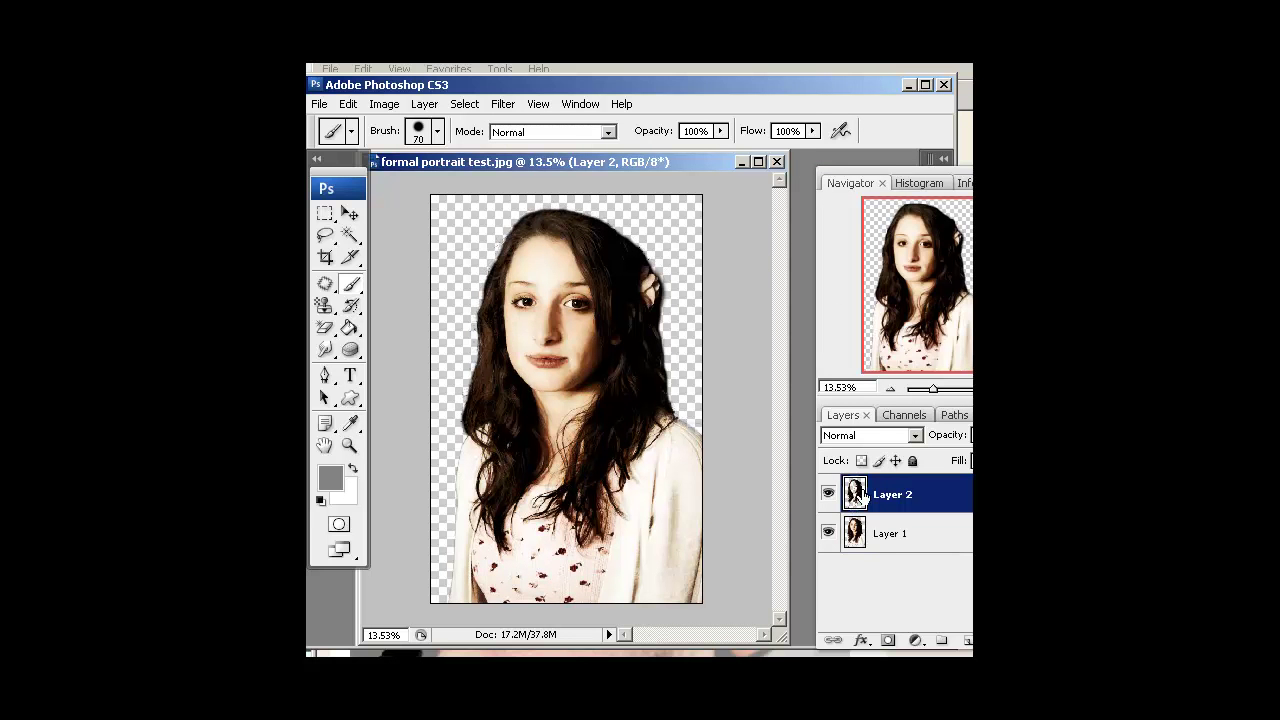
Toggle the Layer 1 and Layer 2 eye icons, making Layer 1 active and hiding Layer 2.
{"action": "left_click", "coordinate": [828, 533]}
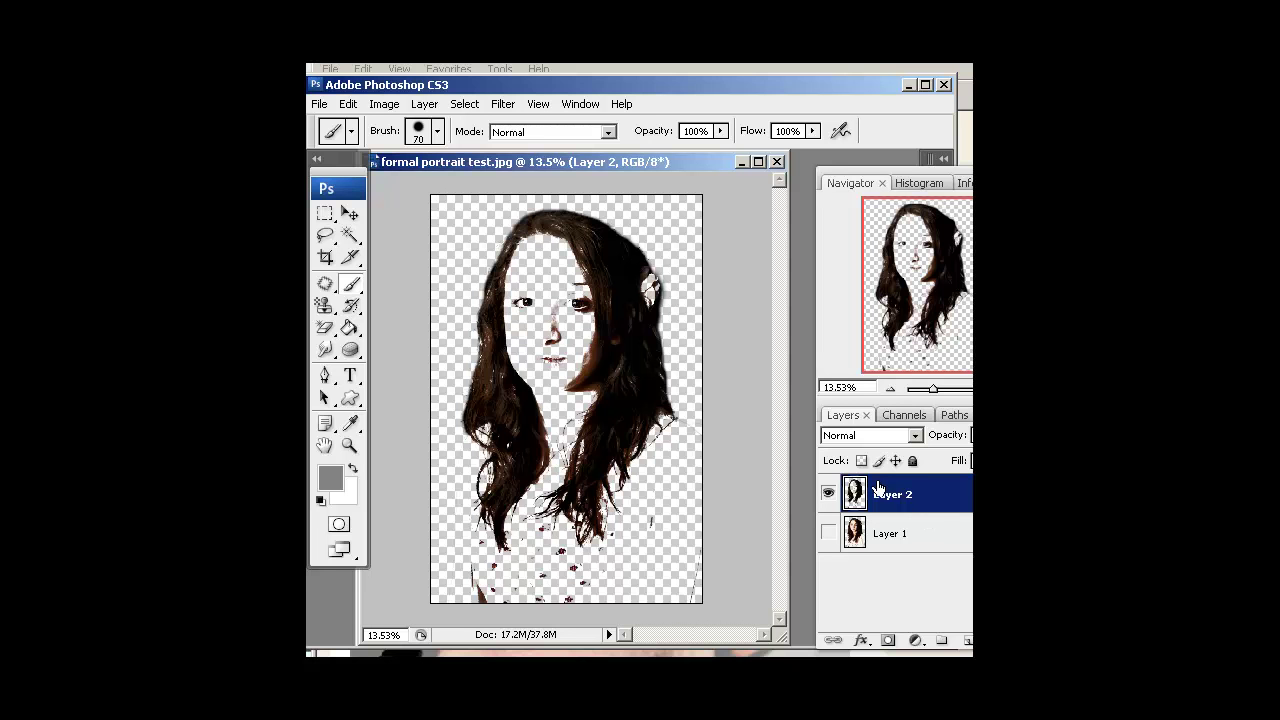
{"action": "left_click", "coordinate": [897, 534]}
{"action": "left_click", "coordinate": [828, 495]}
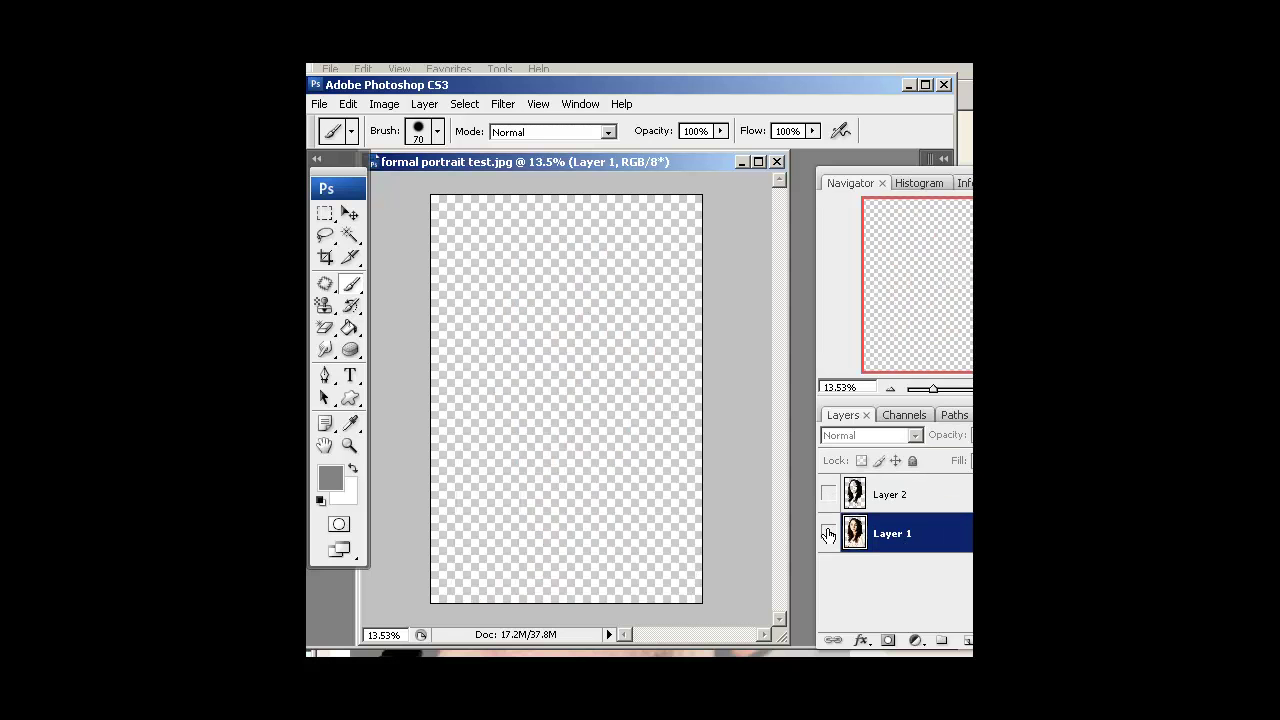
{"action": "left_click", "coordinate": [828, 533]}
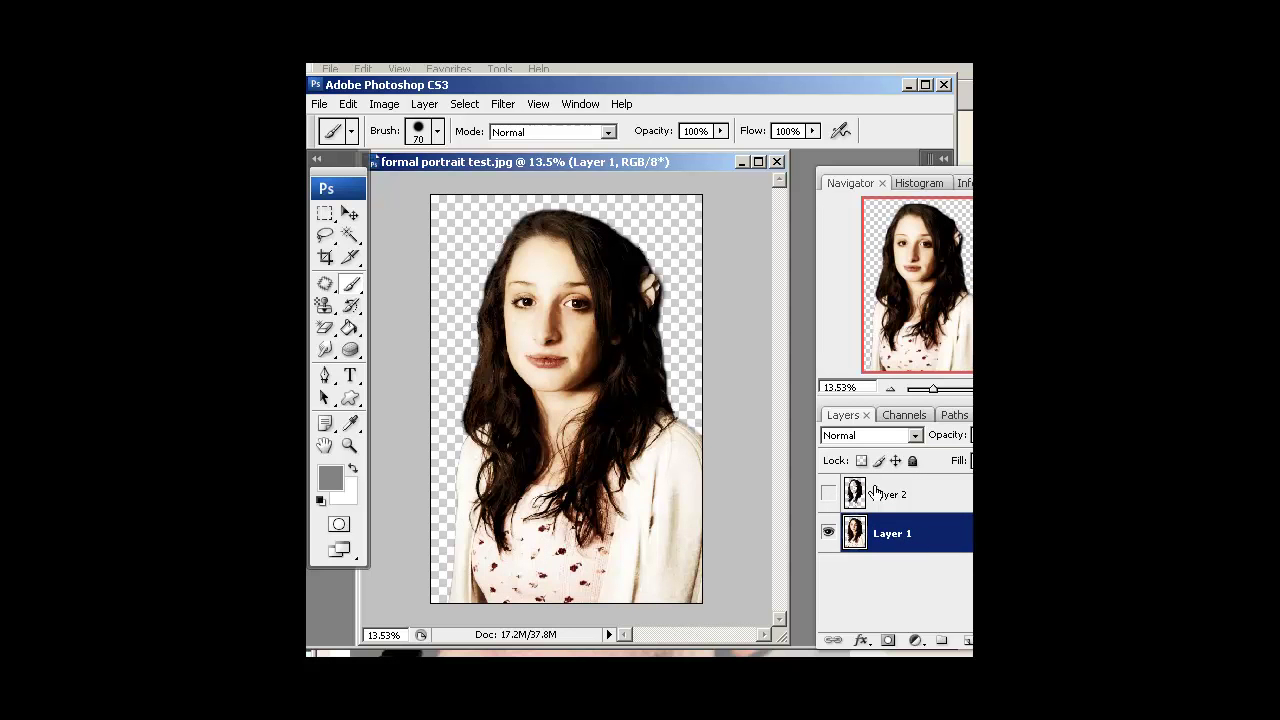
Copy the Midtones colour range from Layer 1 onto a new Layer 3, then hide Layer 1.
{"action": "left_click", "coordinate": [462, 105]}
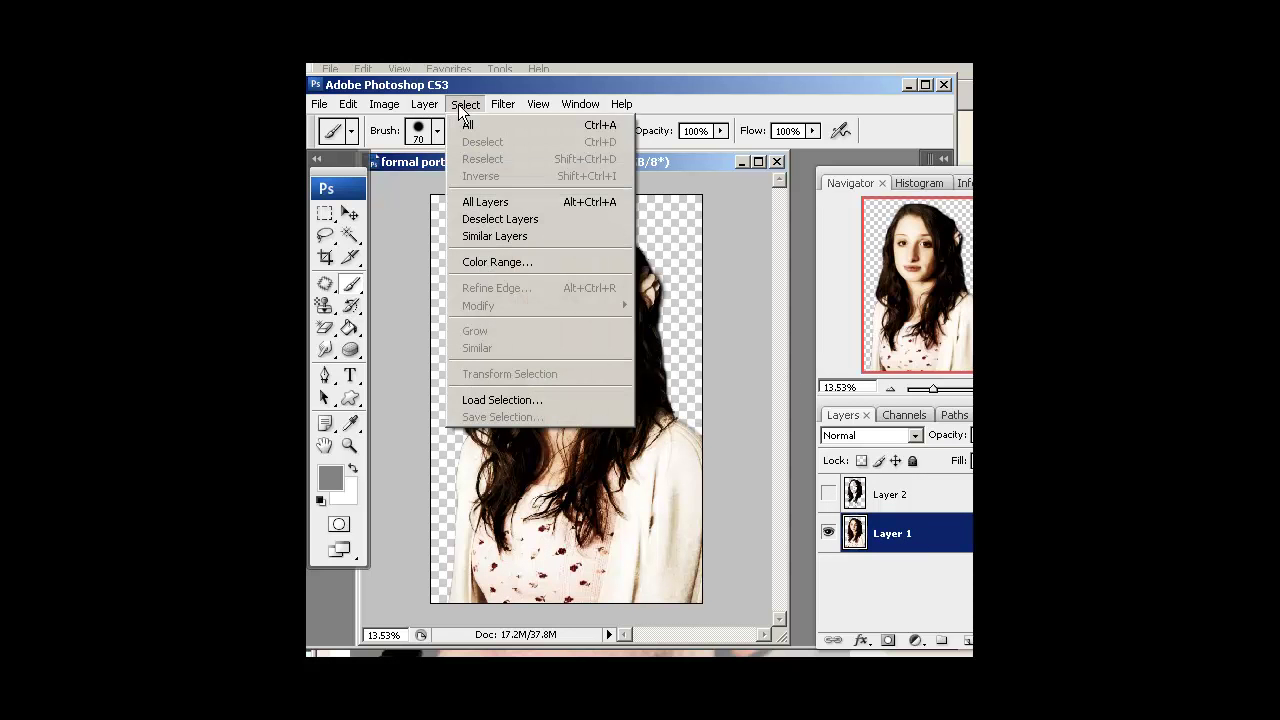
{"action": "left_click", "coordinate": [497, 262]}
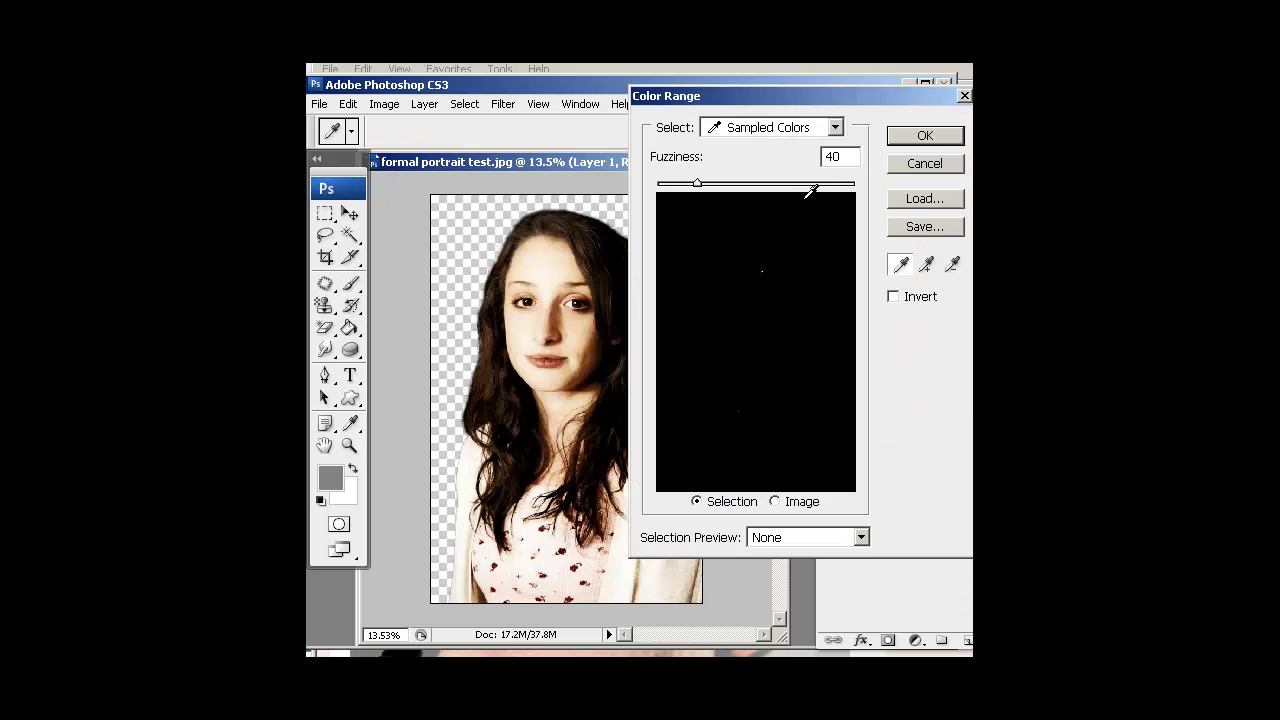
{"action": "left_click", "coordinate": [835, 127]}
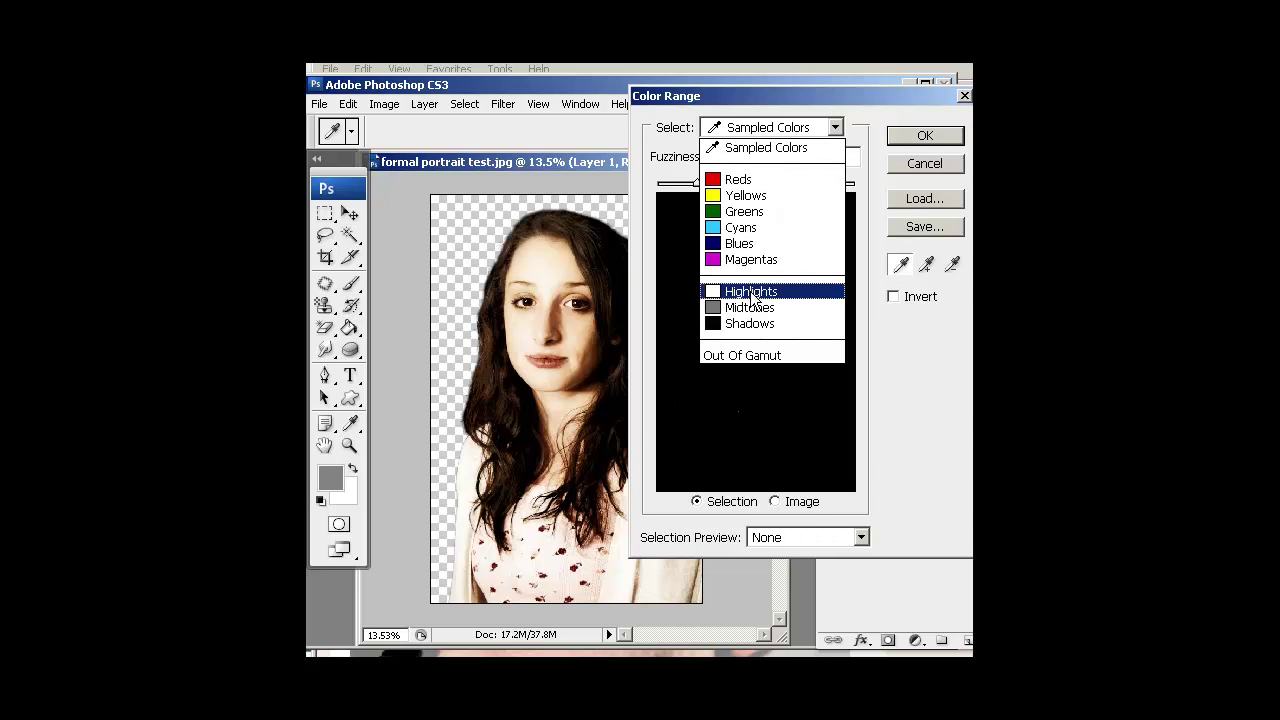
{"action": "left_click", "coordinate": [754, 310]}
{"action": "left_click", "coordinate": [924, 136]}
{"action": "key", "text": "b"}
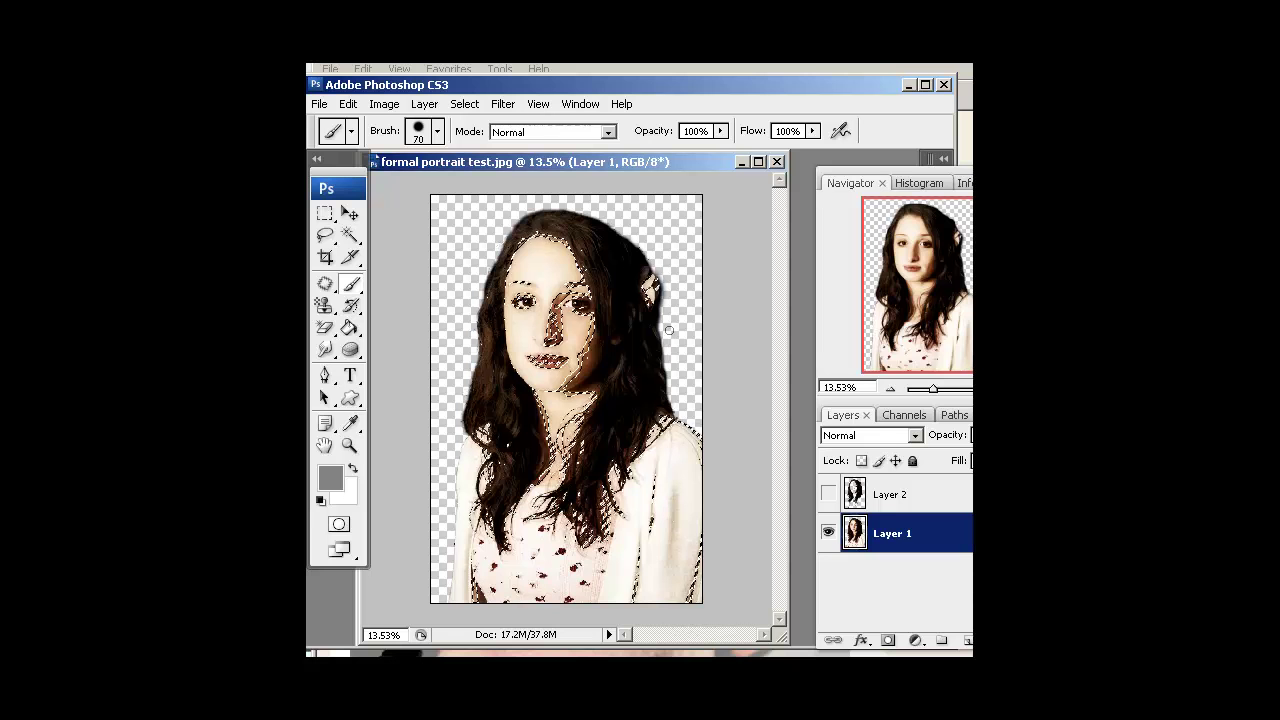
{"action": "key", "text": "ctrl+j"}
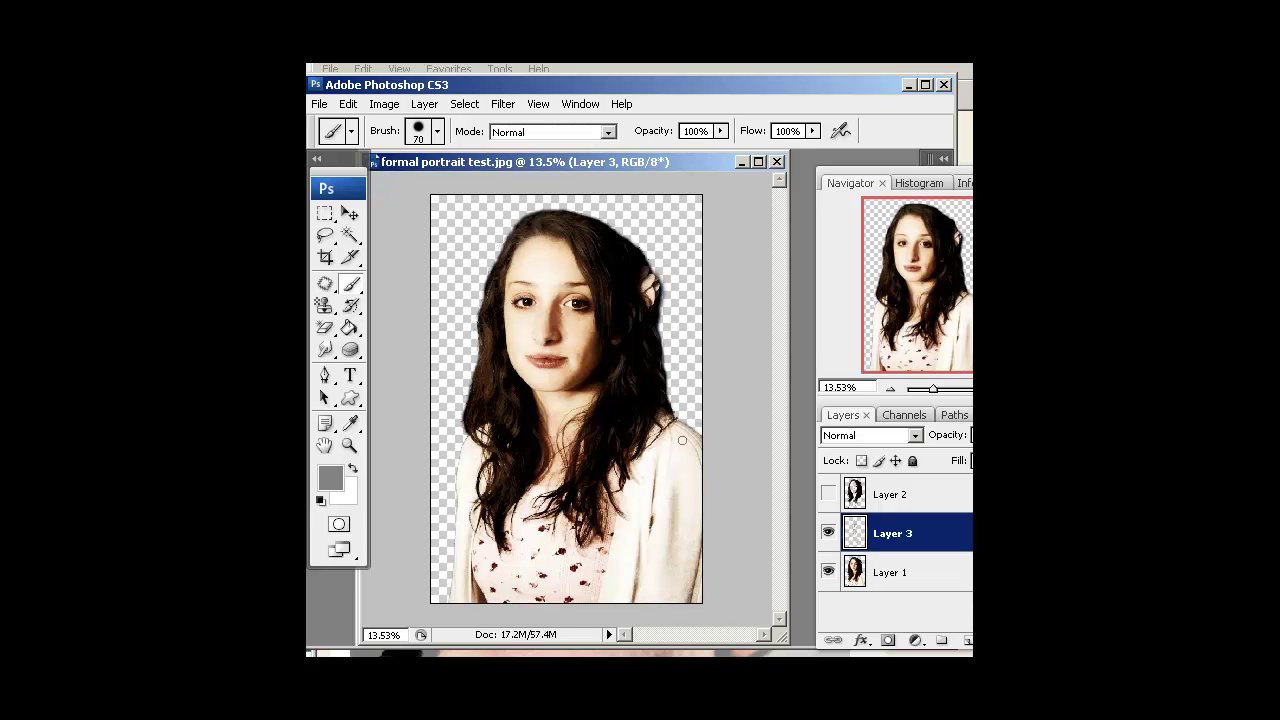
{"action": "left_click", "coordinate": [828, 572]}
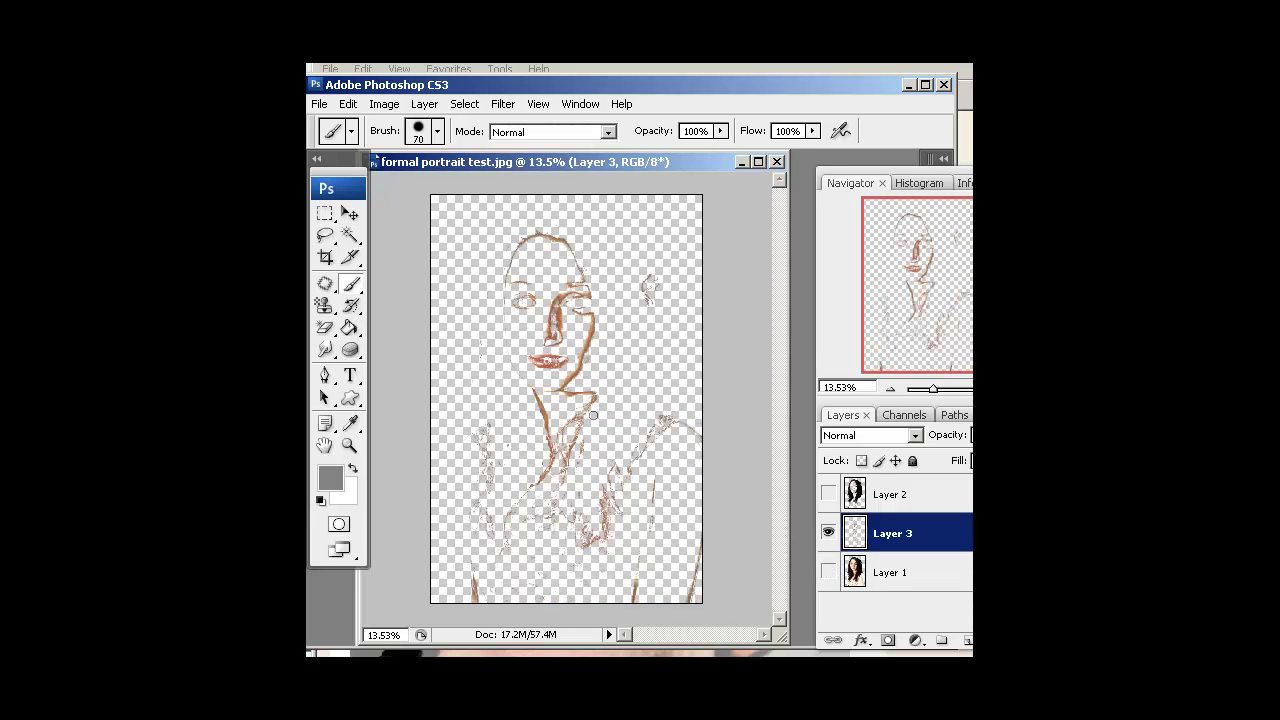
Show Layer 2 again and load Layer 3's pixels as a selection.
{"action": "left_click", "coordinate": [828, 494]}
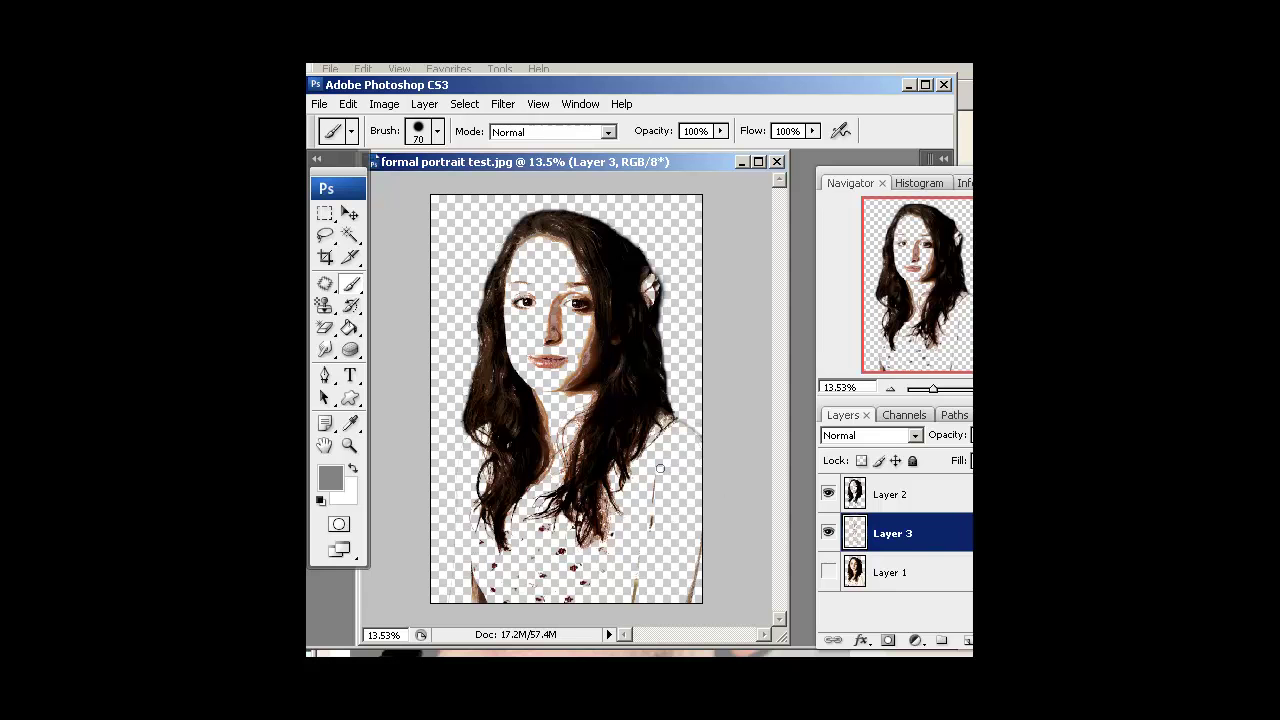
{"action": "left_click", "coordinate": [856, 537], "text": "ctrl"}
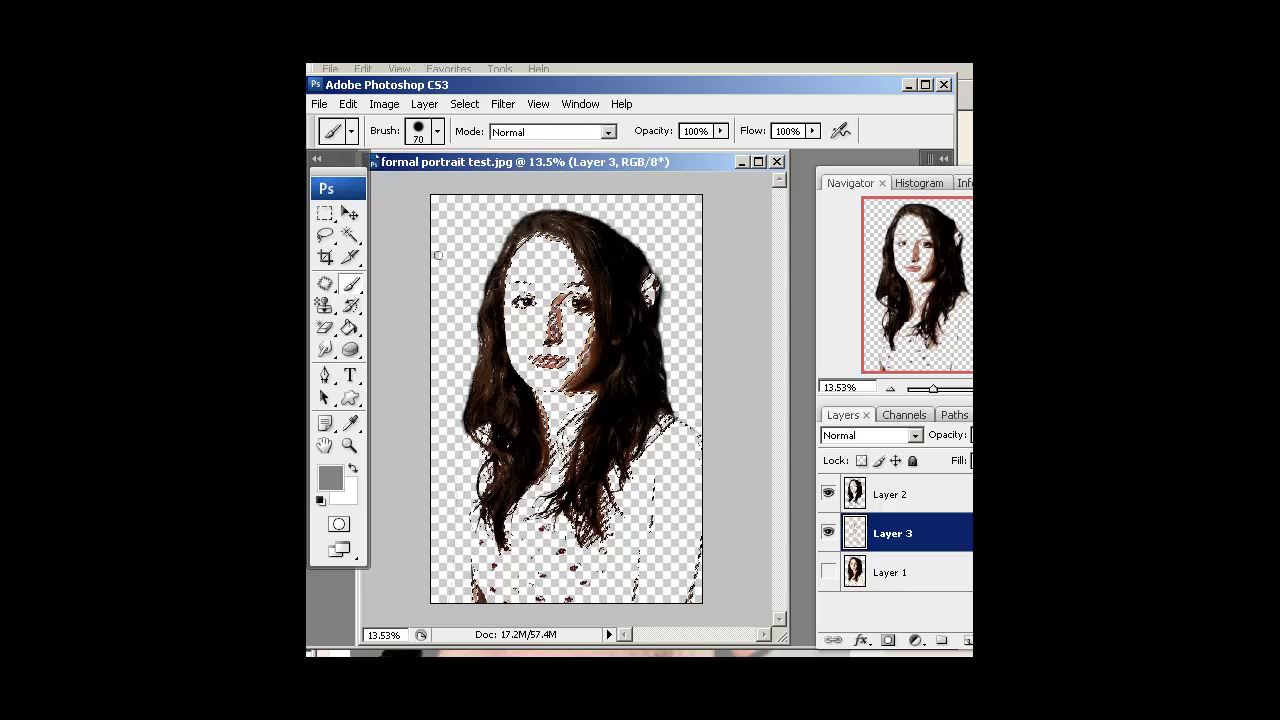
Fill Layer 3 with 50% Gray, keeping Preserve Transparency checked.
{"action": "left_click", "coordinate": [347, 104]}
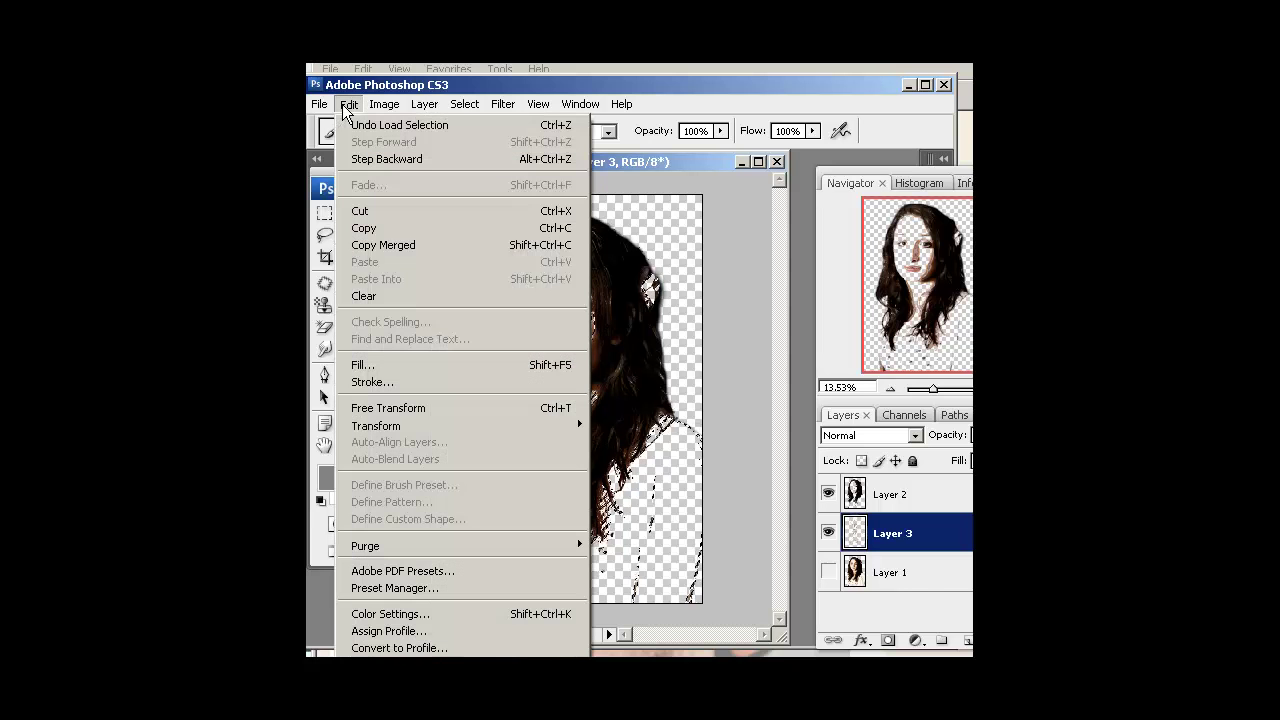
{"action": "left_click", "coordinate": [362, 365]}
{"action": "left_click", "coordinate": [530, 389]}
{"action": "left_click", "coordinate": [530, 389]}
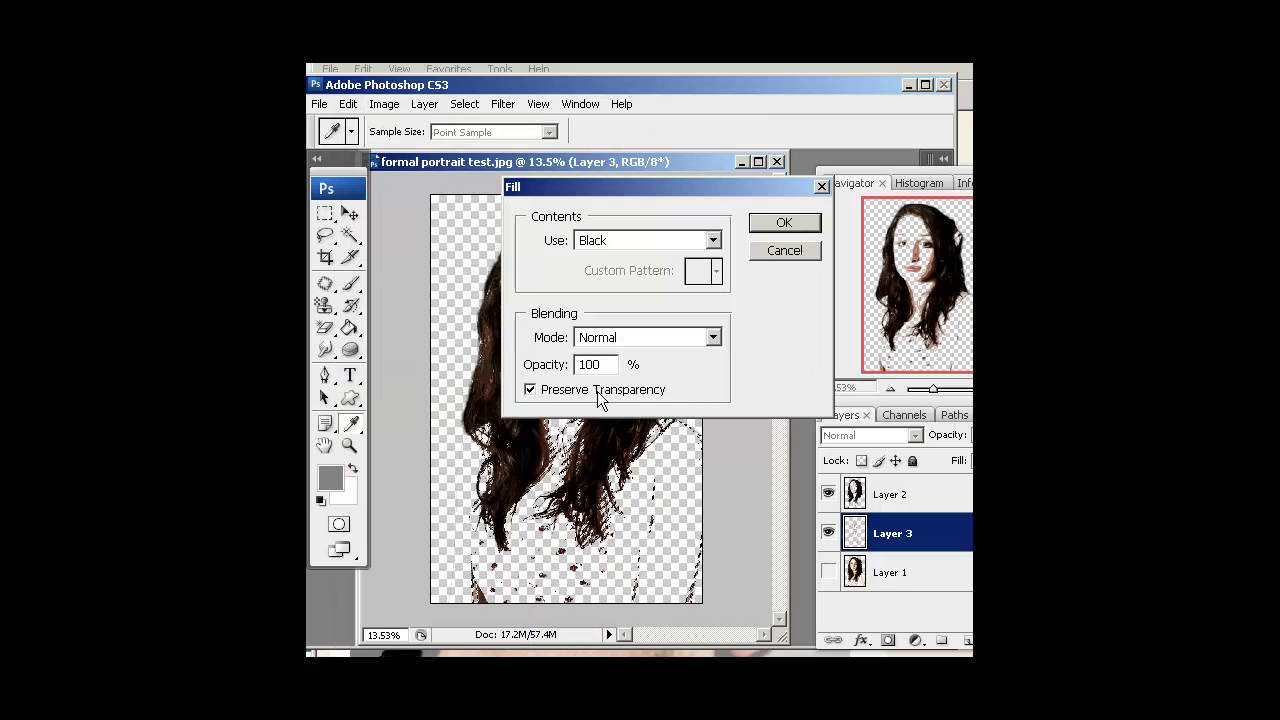
{"action": "left_click", "coordinate": [708, 241]}
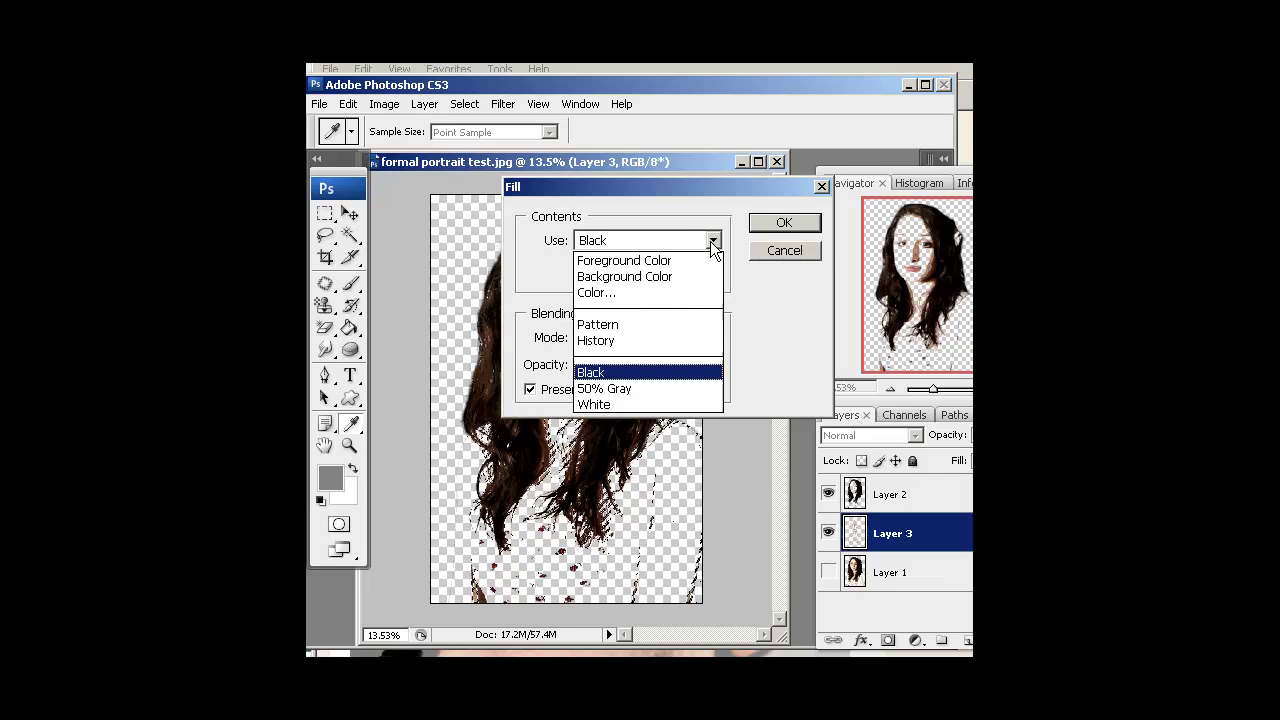
{"action": "left_click", "coordinate": [658, 388]}
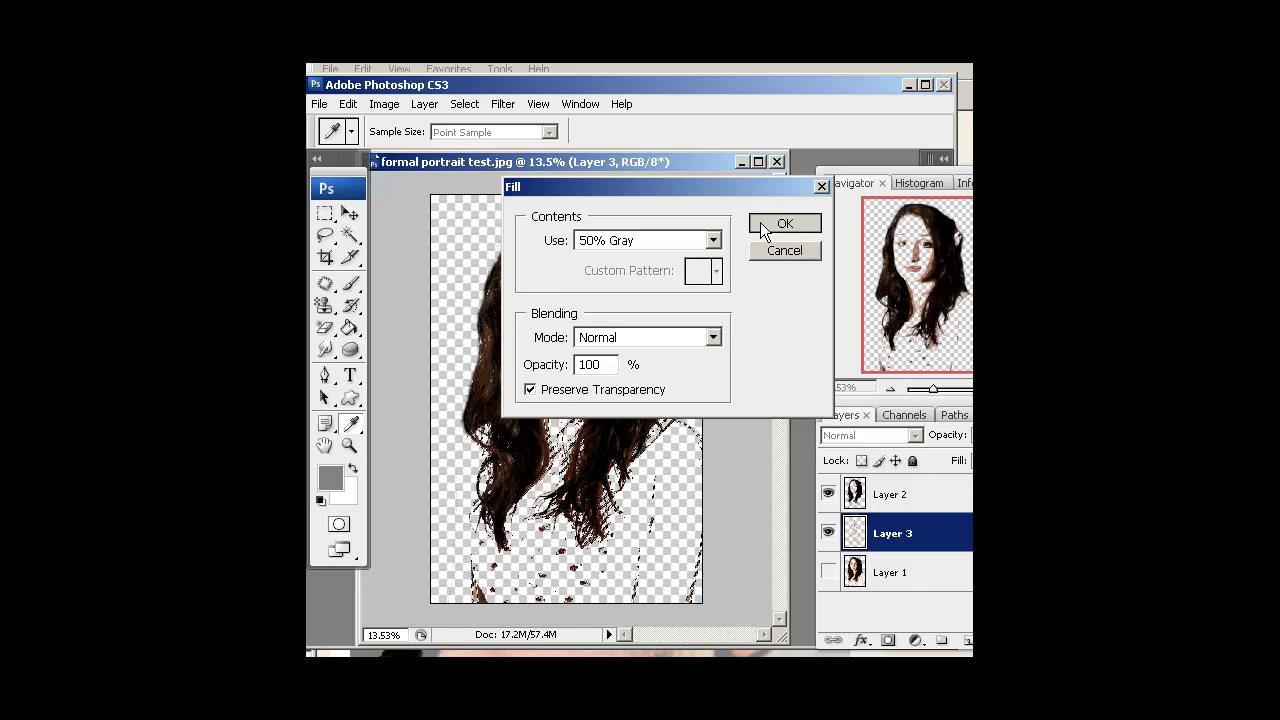
{"action": "left_click", "coordinate": [783, 222]}
{"action": "key", "text": "b"}
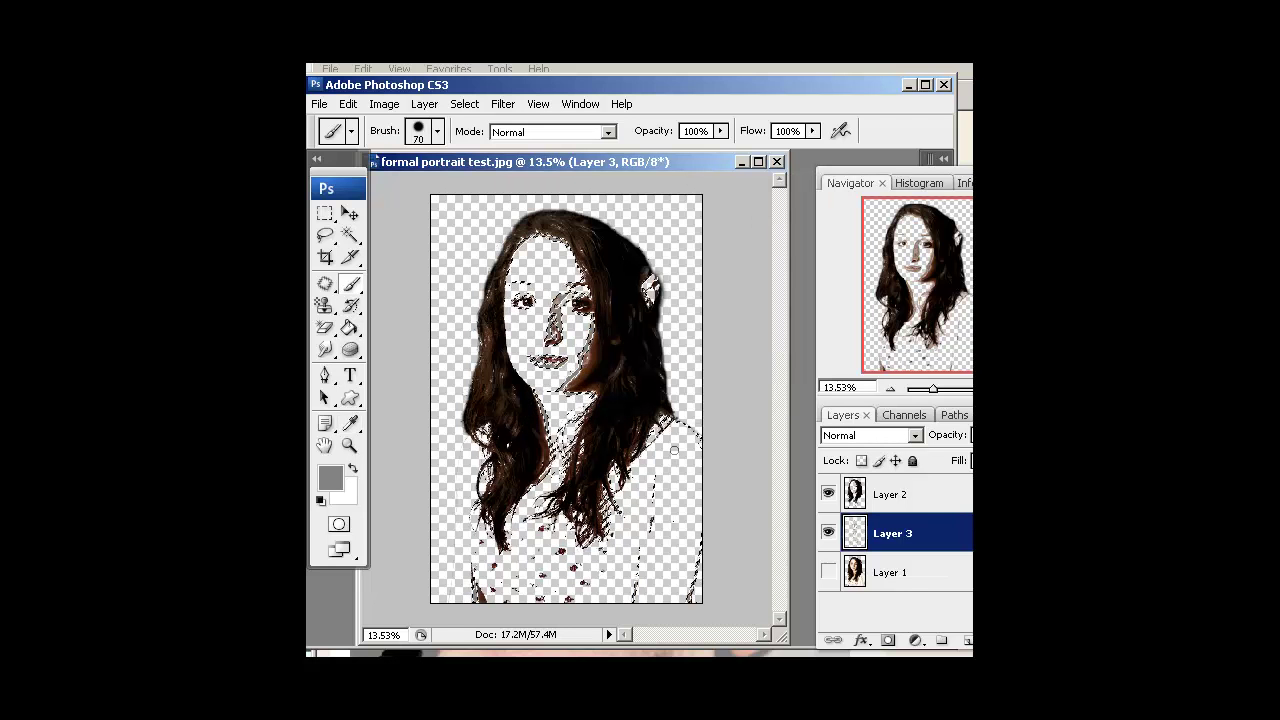
Toggle Layer 2's visibility to check the grey detail, then make Layer 2 active.
{"action": "left_click", "coordinate": [828, 494]}
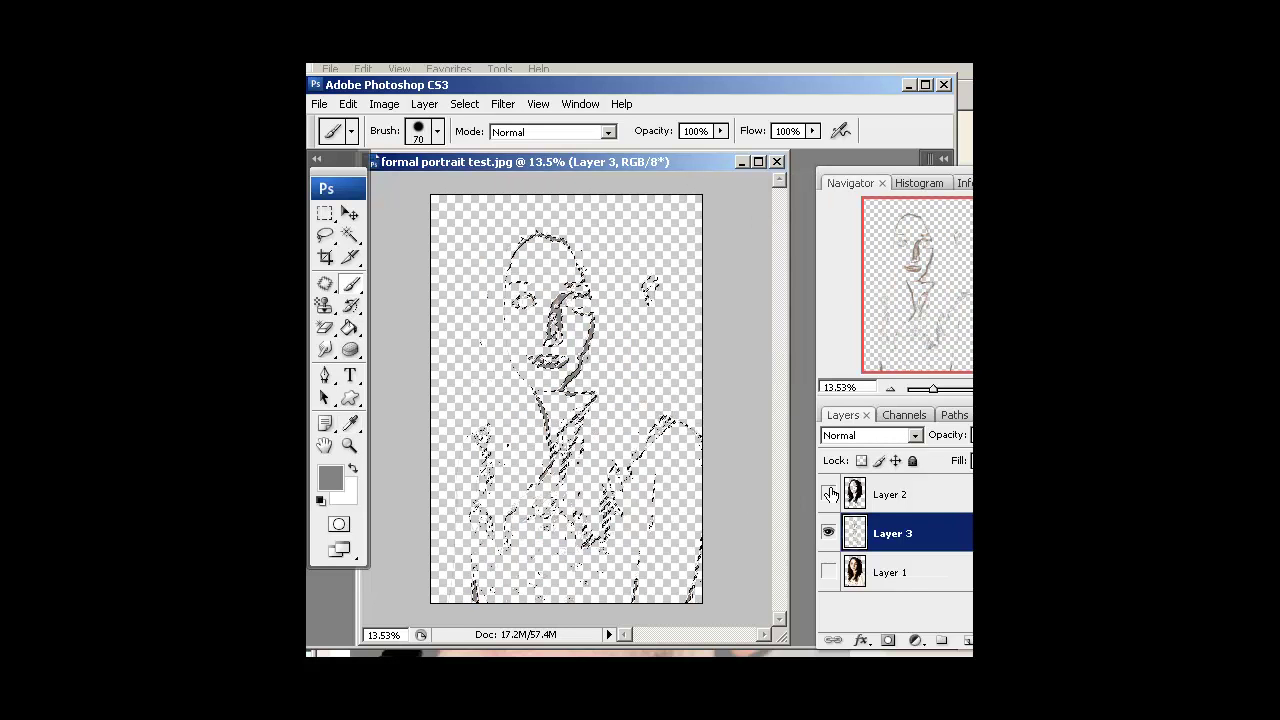
{"action": "left_click", "coordinate": [828, 494]}
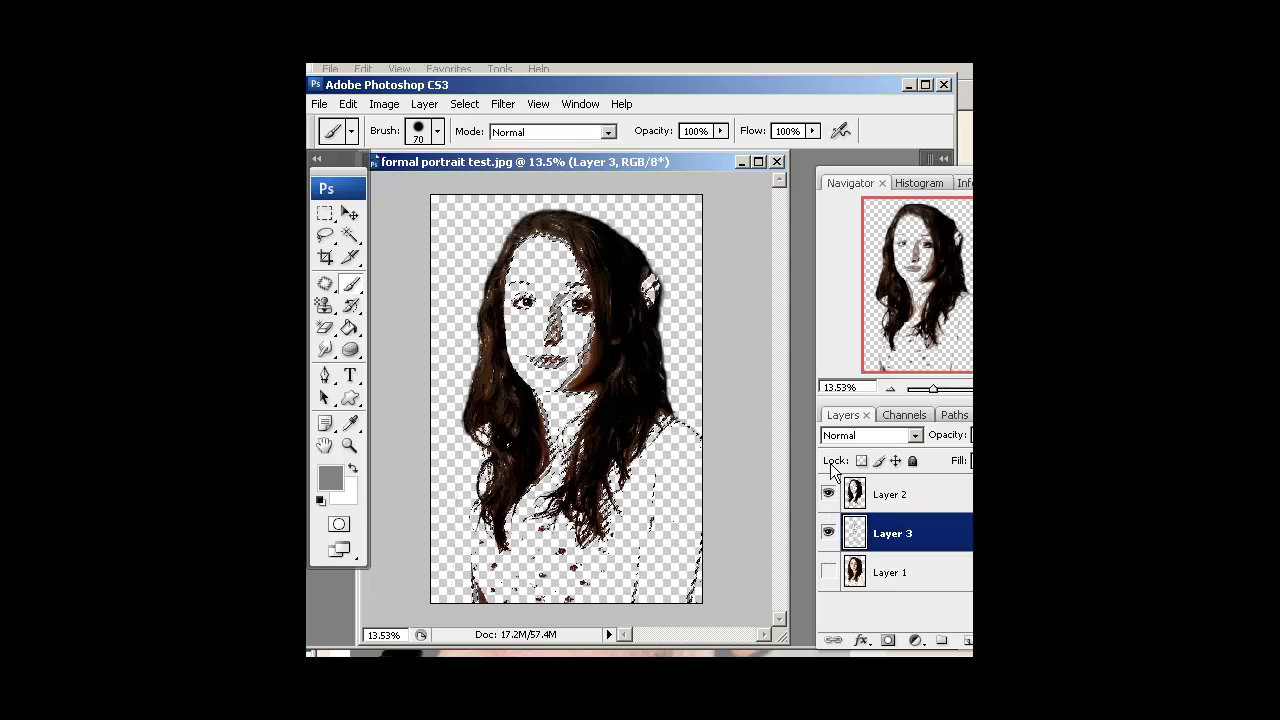
{"action": "left_click", "coordinate": [910, 497]}
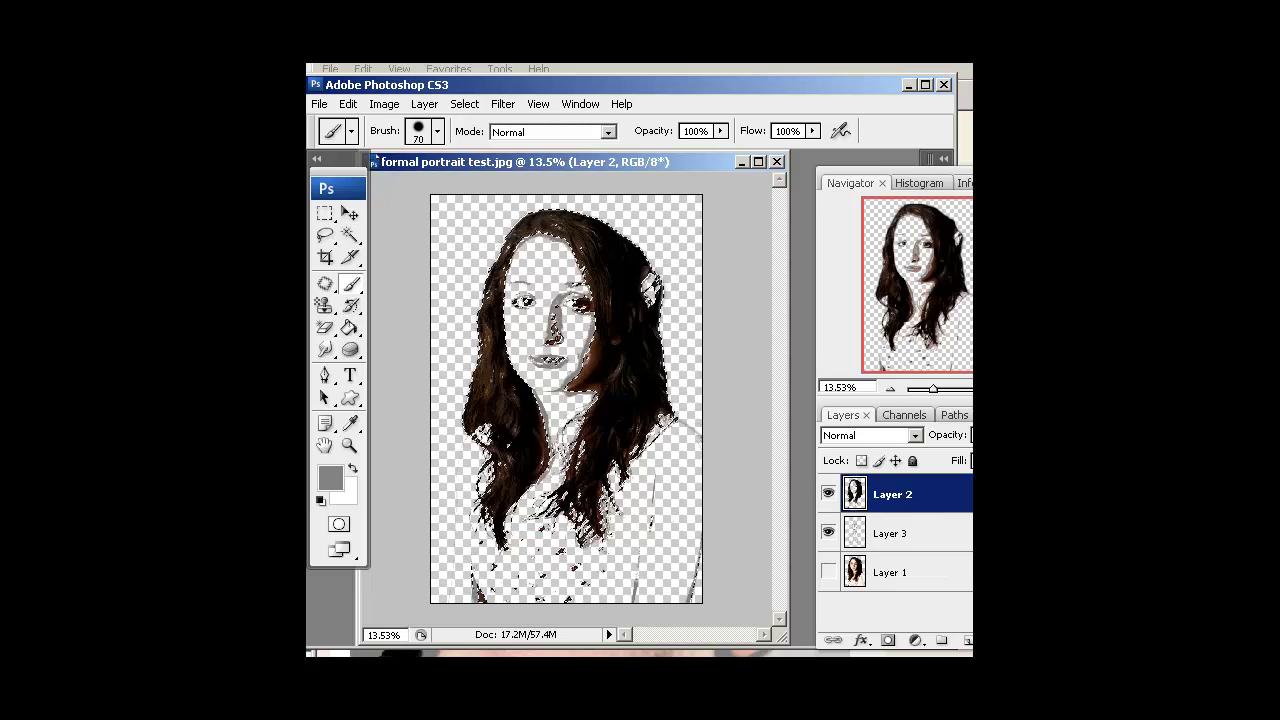
Fill Layer 2 with Black, keeping Preserve Transparency on.
{"action": "left_click", "coordinate": [348, 104]}
{"action": "left_click", "coordinate": [361, 367]}
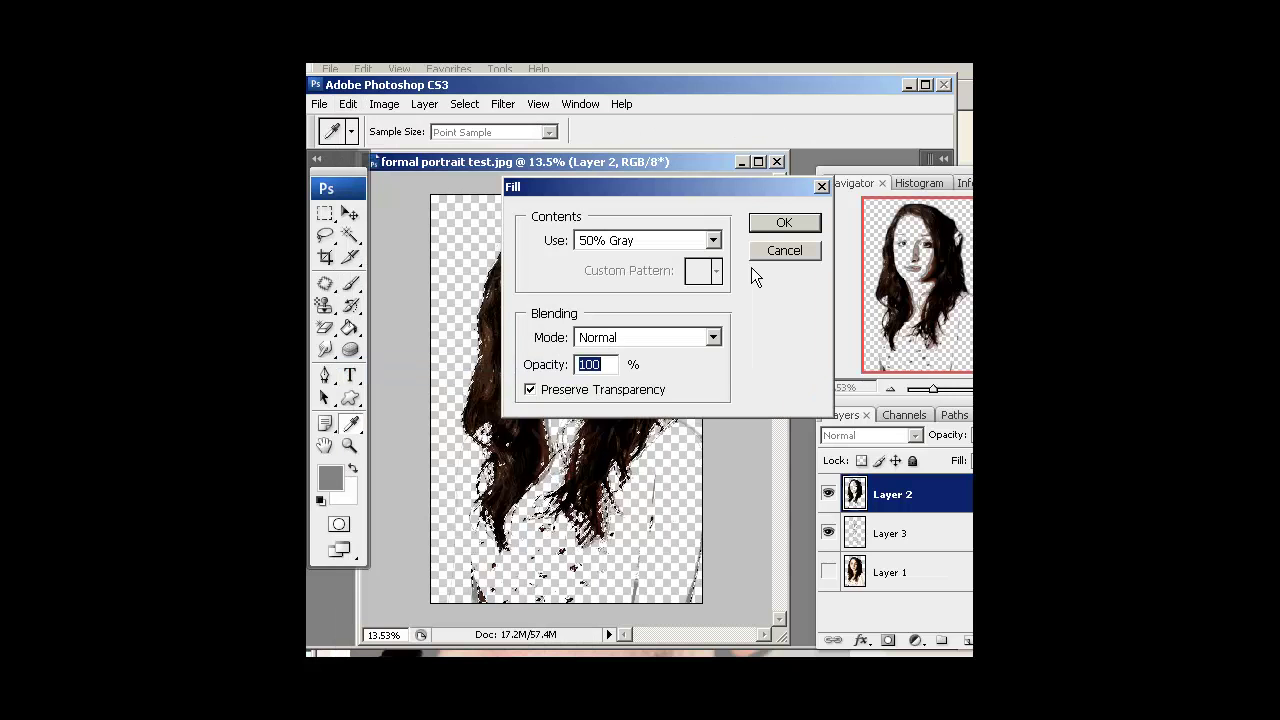
{"action": "left_click", "coordinate": [713, 241]}
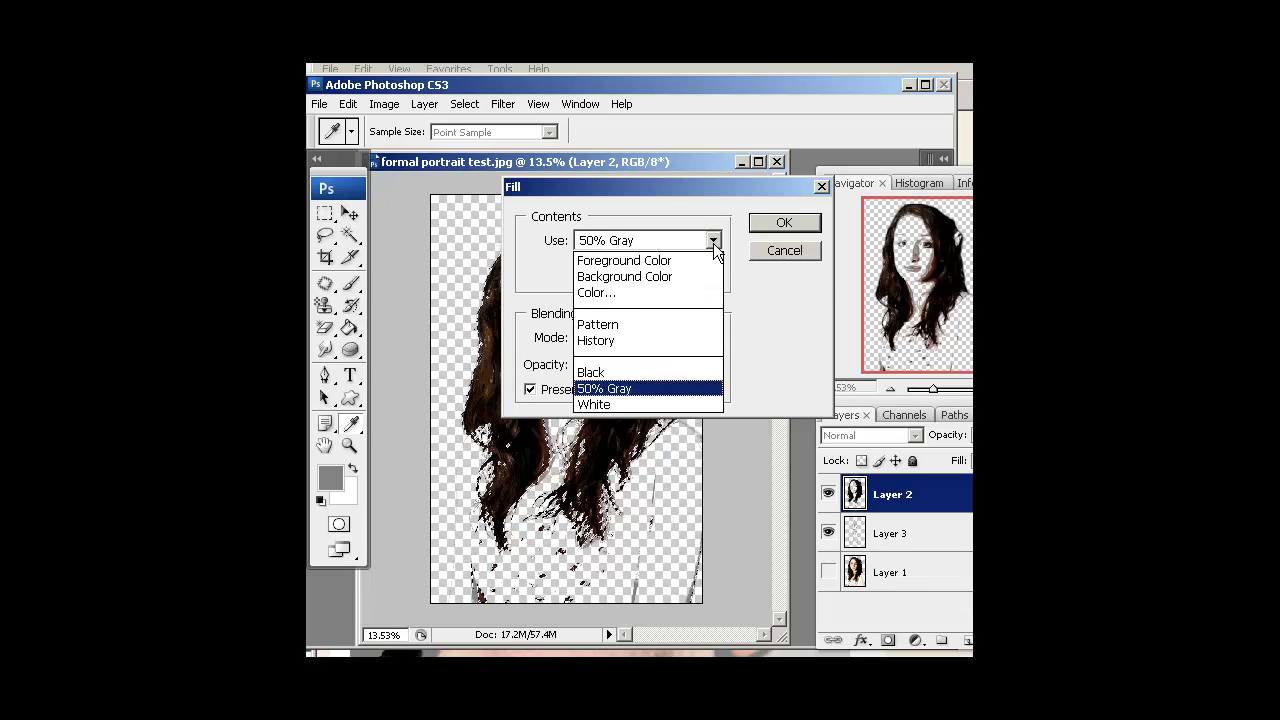
{"action": "left_click", "coordinate": [665, 371]}
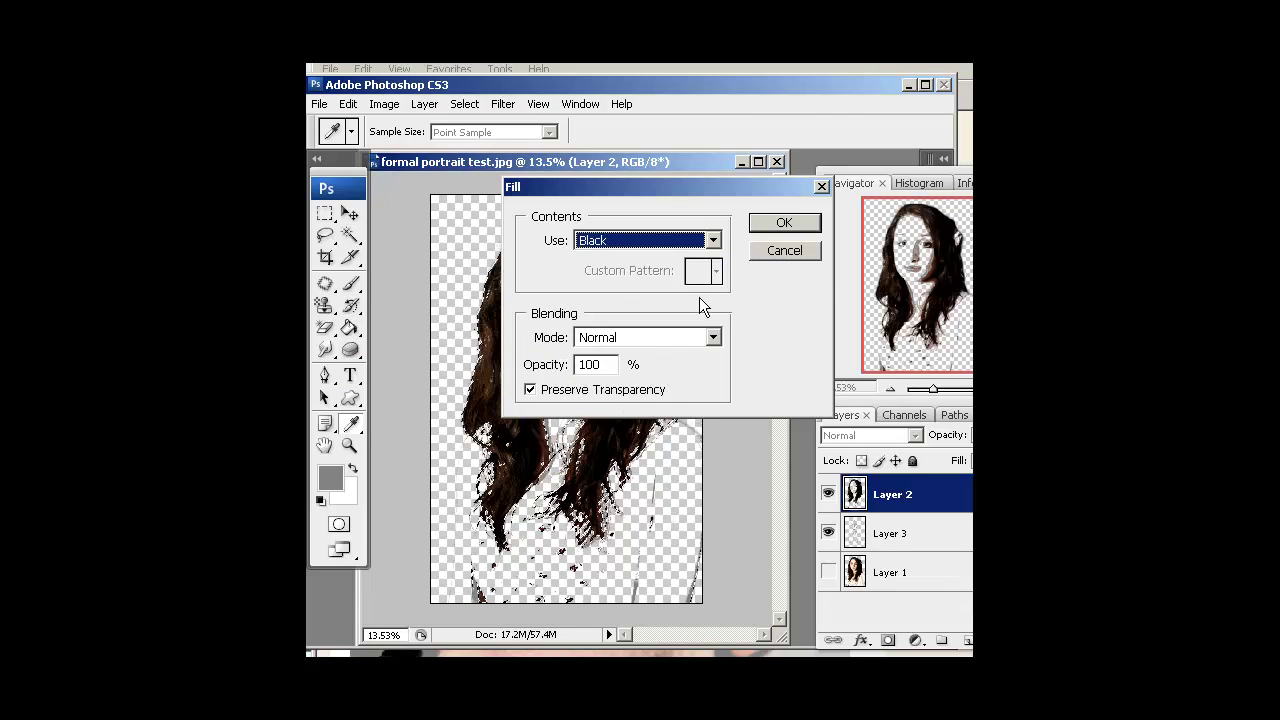
{"action": "left_click", "coordinate": [784, 222]}
{"action": "key", "text": "b"}
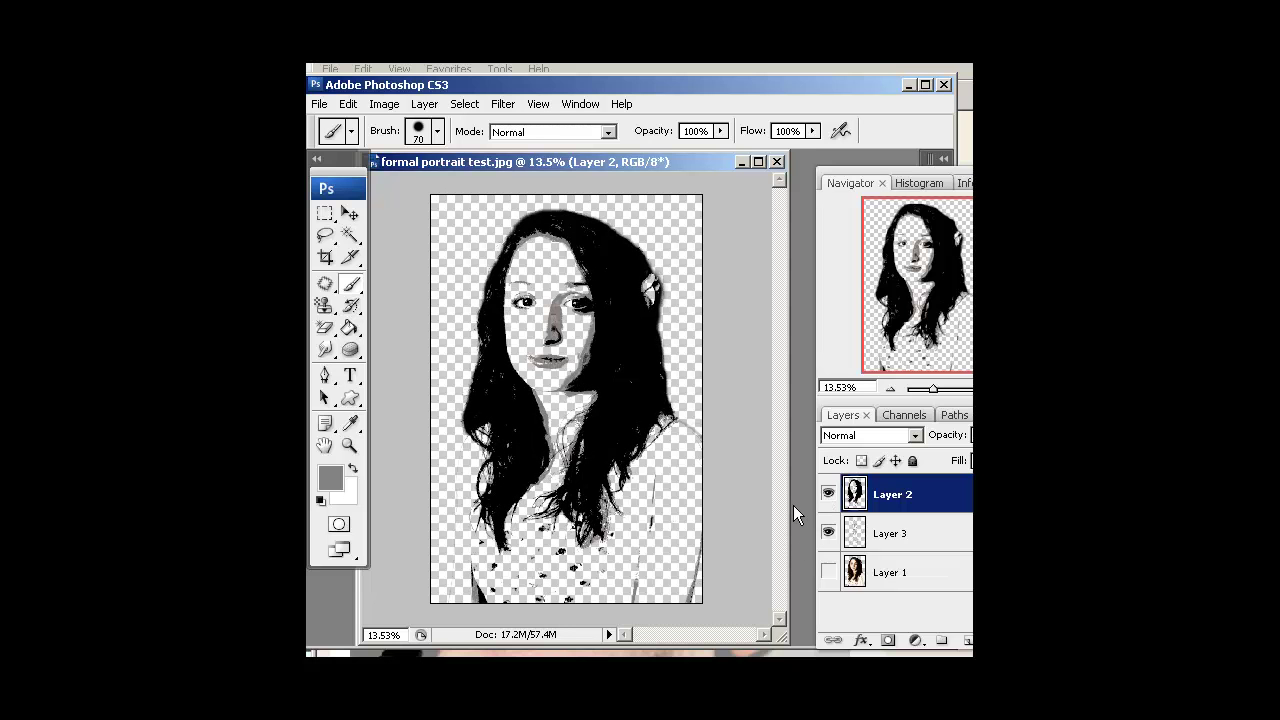
Toggle Layer 2's visibility to compare layers, then make Layer 3 active.
{"action": "left_click", "coordinate": [828, 495]}
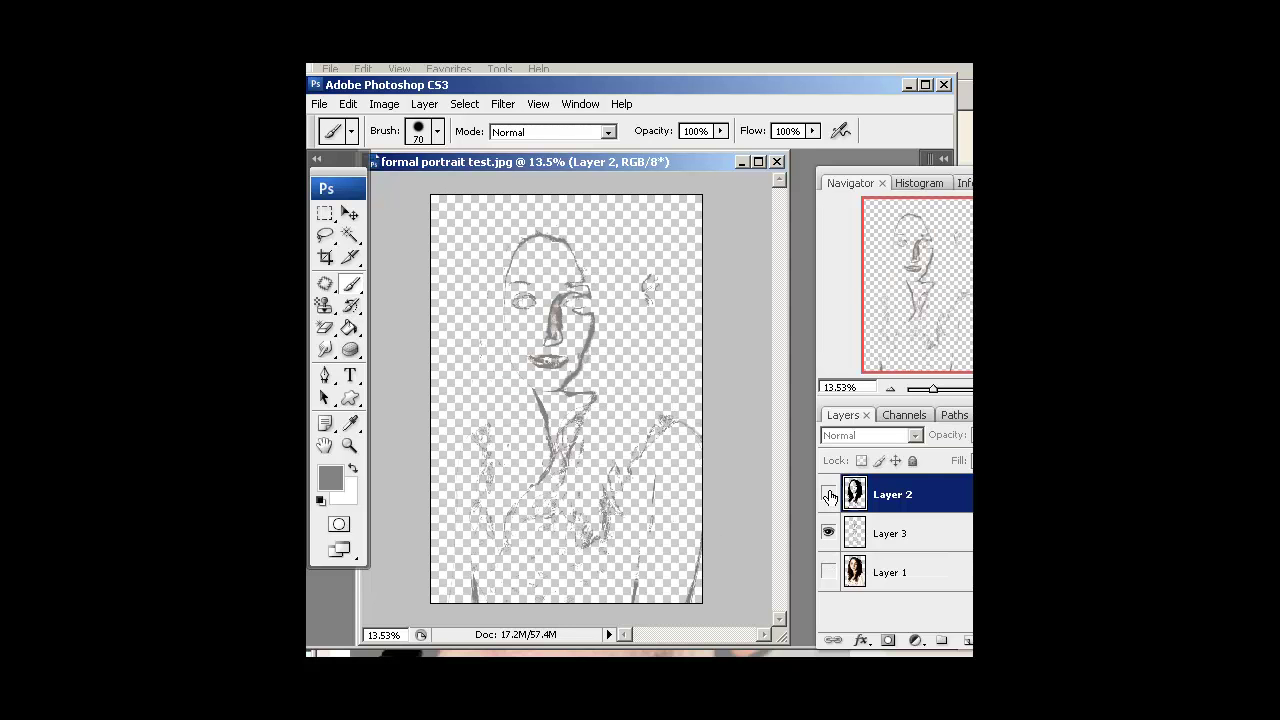
{"action": "left_click", "coordinate": [828, 495]}
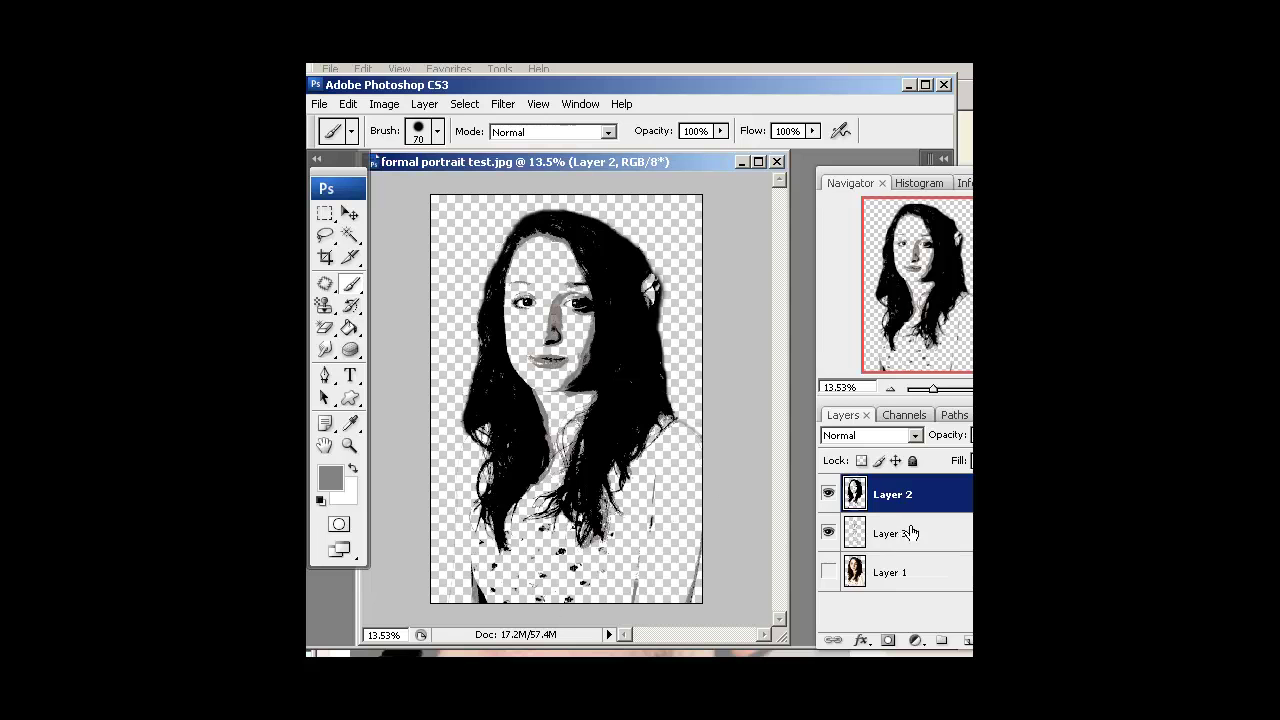
{"action": "left_click", "coordinate": [914, 534]}
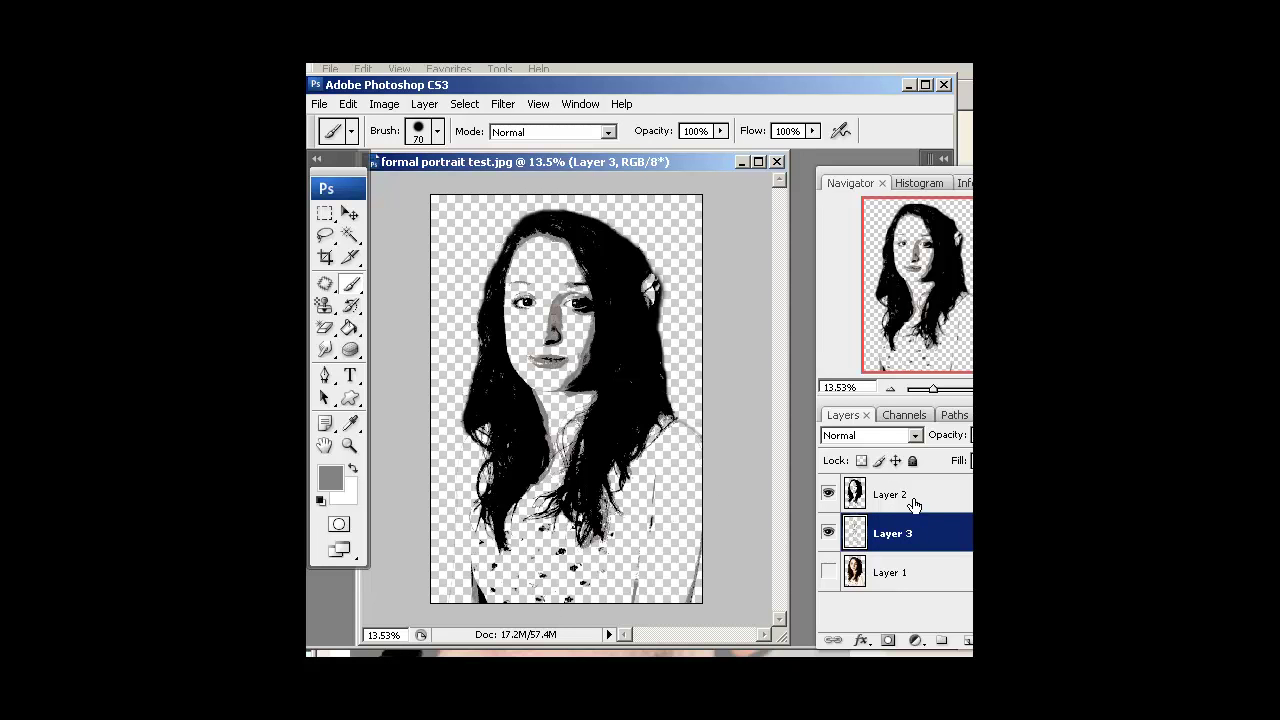
Merge Layer 2 and Layer 3 into a single Layer 2.
{"action": "left_click", "coordinate": [912, 505], "text": "shift"}
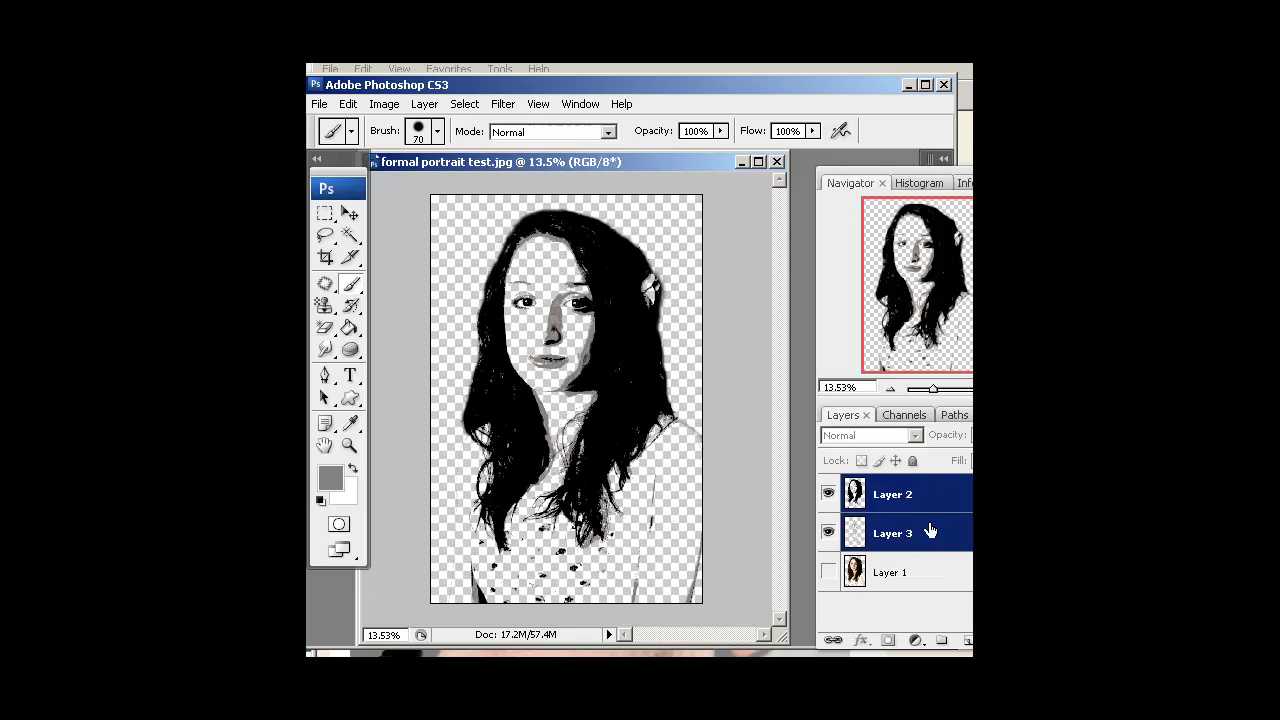
{"action": "right_click", "coordinate": [928, 497]}
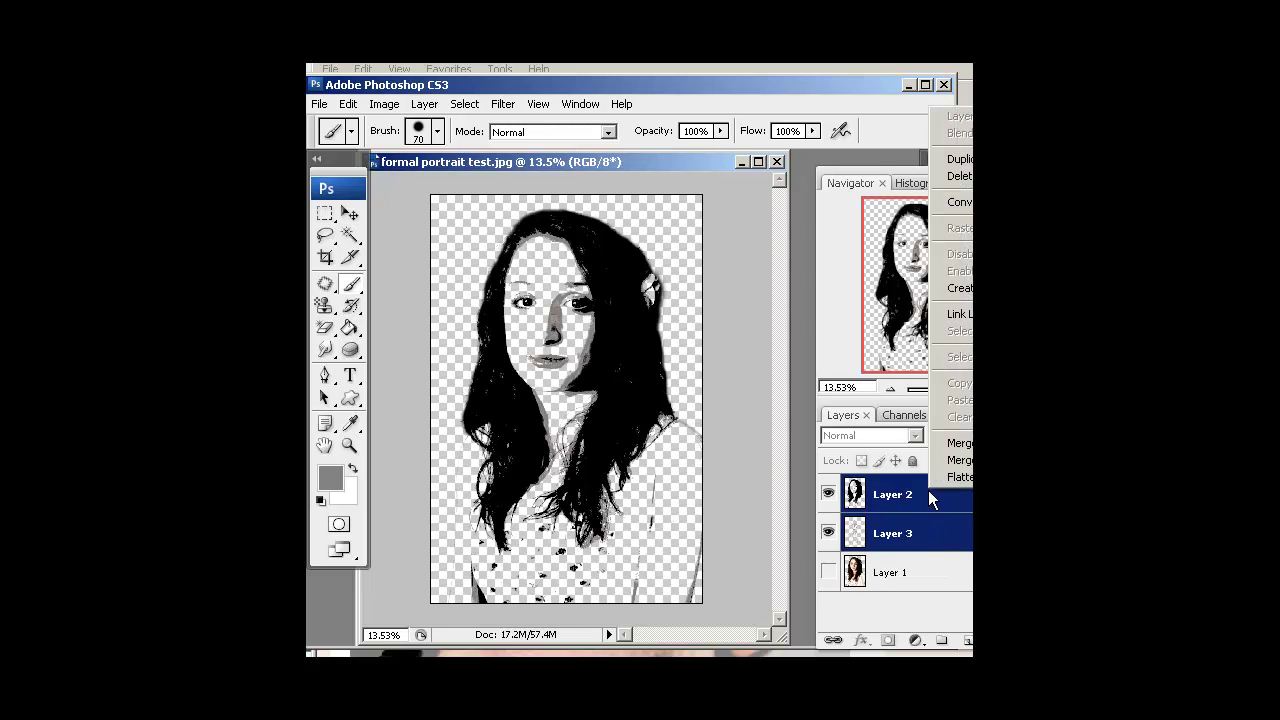
{"action": "left_click", "coordinate": [957, 447]}
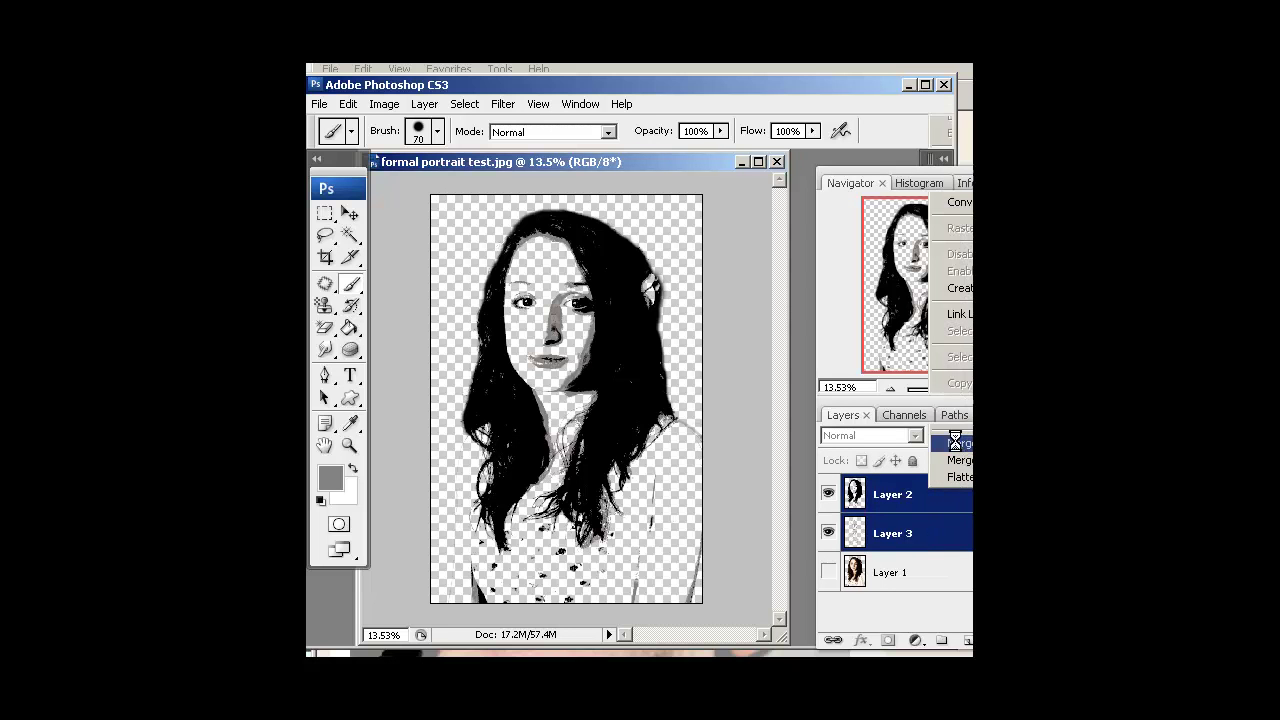
{"action": "left_click", "coordinate": [829, 495]}
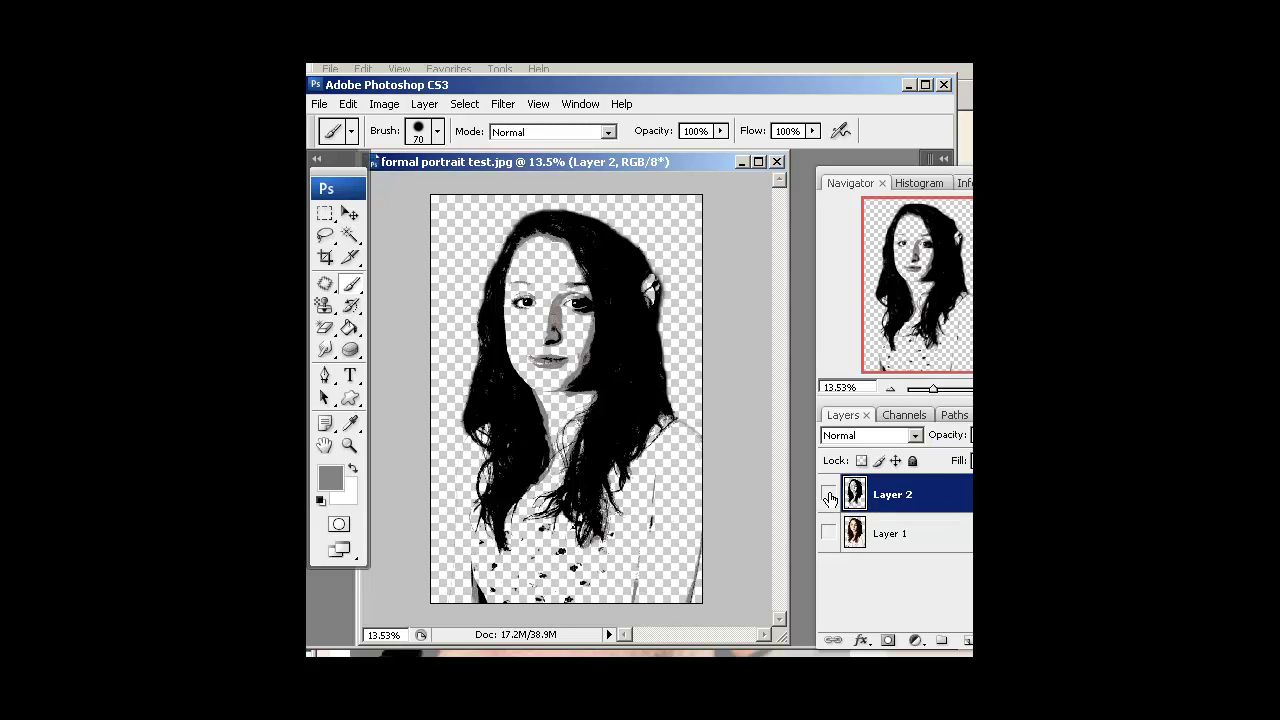
{"action": "left_click", "coordinate": [829, 495]}
Reset to default black and white colours and shift the window and panels left.
{"action": "key", "text": "d"}
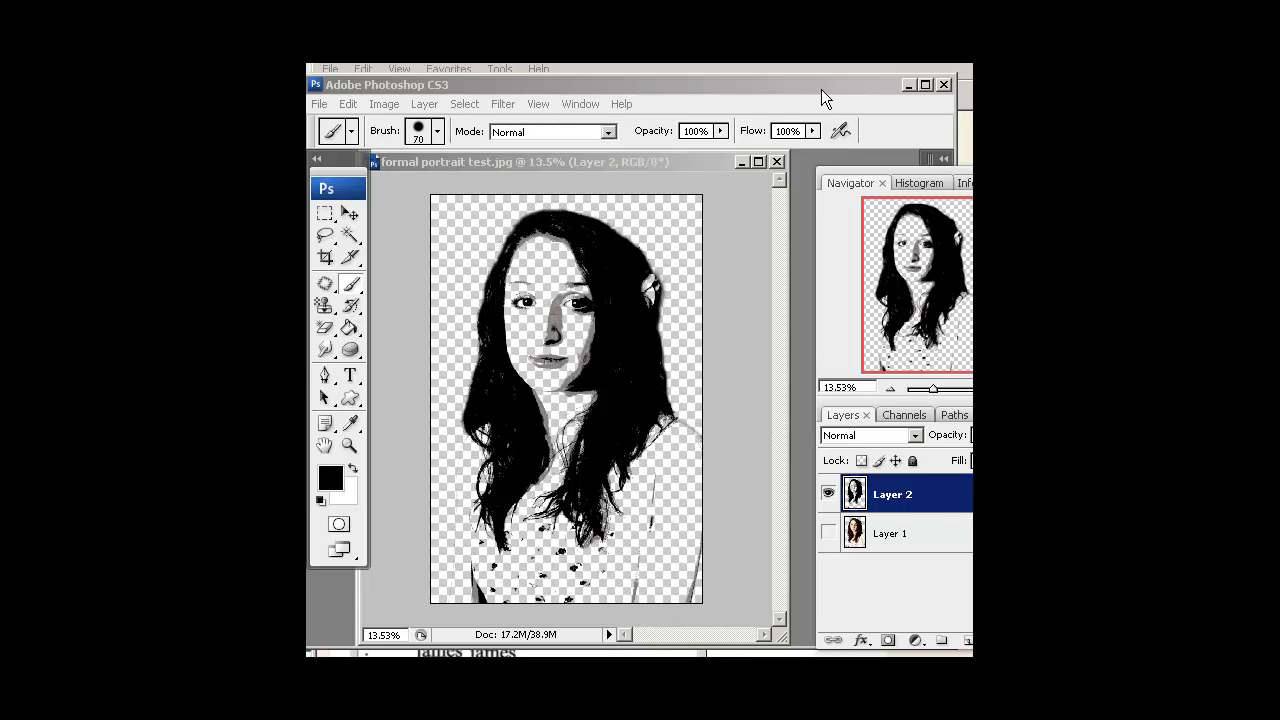
{"action": "left_click_drag", "start_coordinate": [823, 82], "coordinate": [807, 78]}
{"action": "left_click_drag", "start_coordinate": [893, 170], "coordinate": [839, 163]}
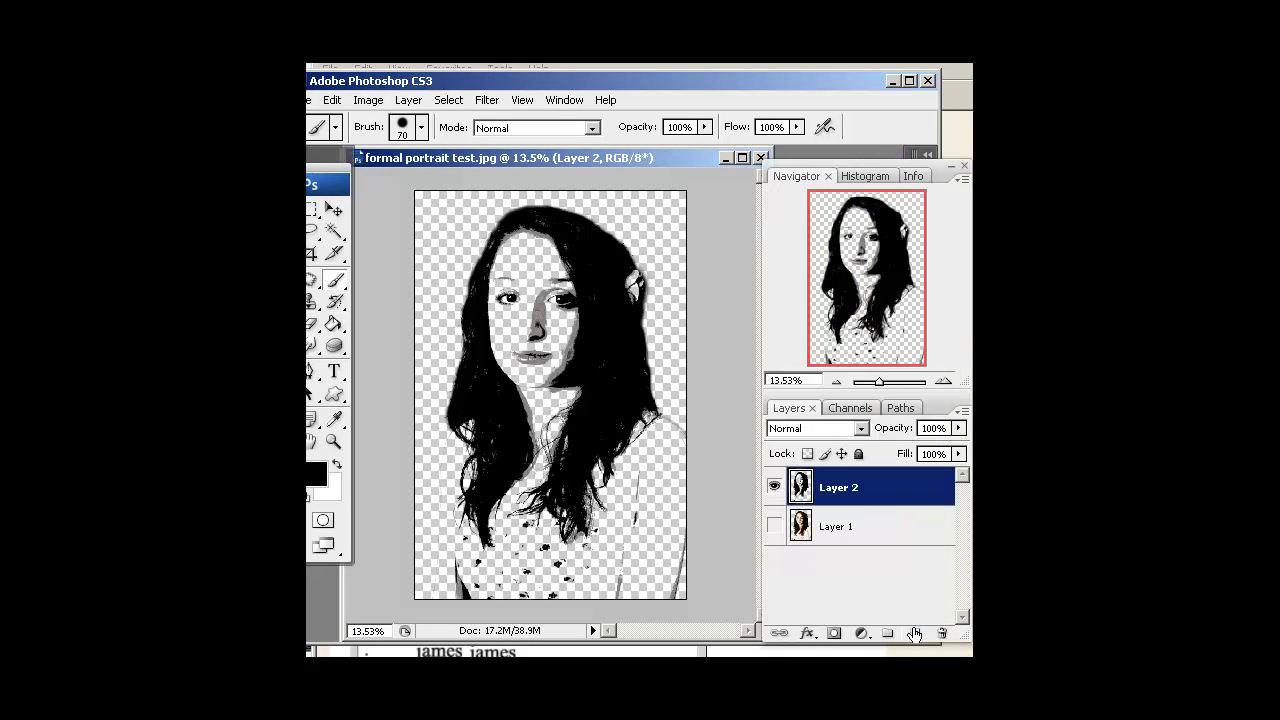
Create a new Layer 3 above the portrait and fill it with White.
{"action": "left_click", "coordinate": [913, 634]}
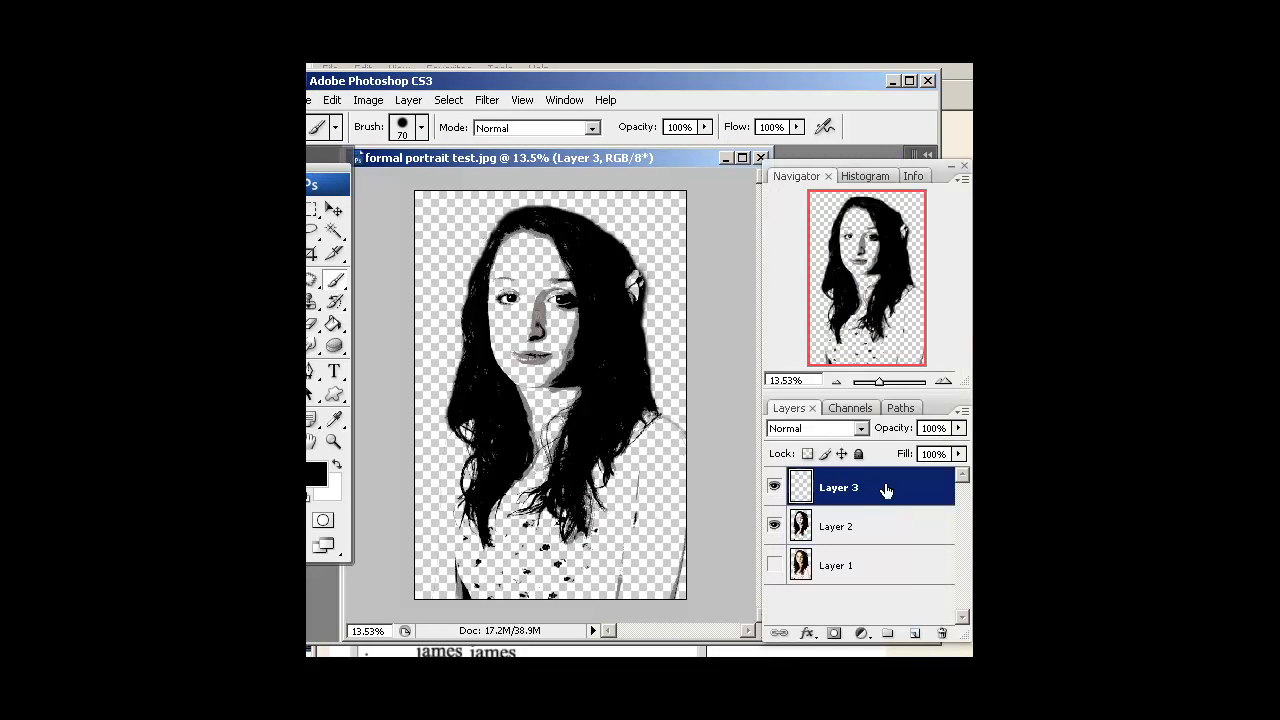
{"action": "left_click_drag", "start_coordinate": [374, 86], "coordinate": [405, 78]}
{"action": "left_click", "coordinate": [364, 91]}
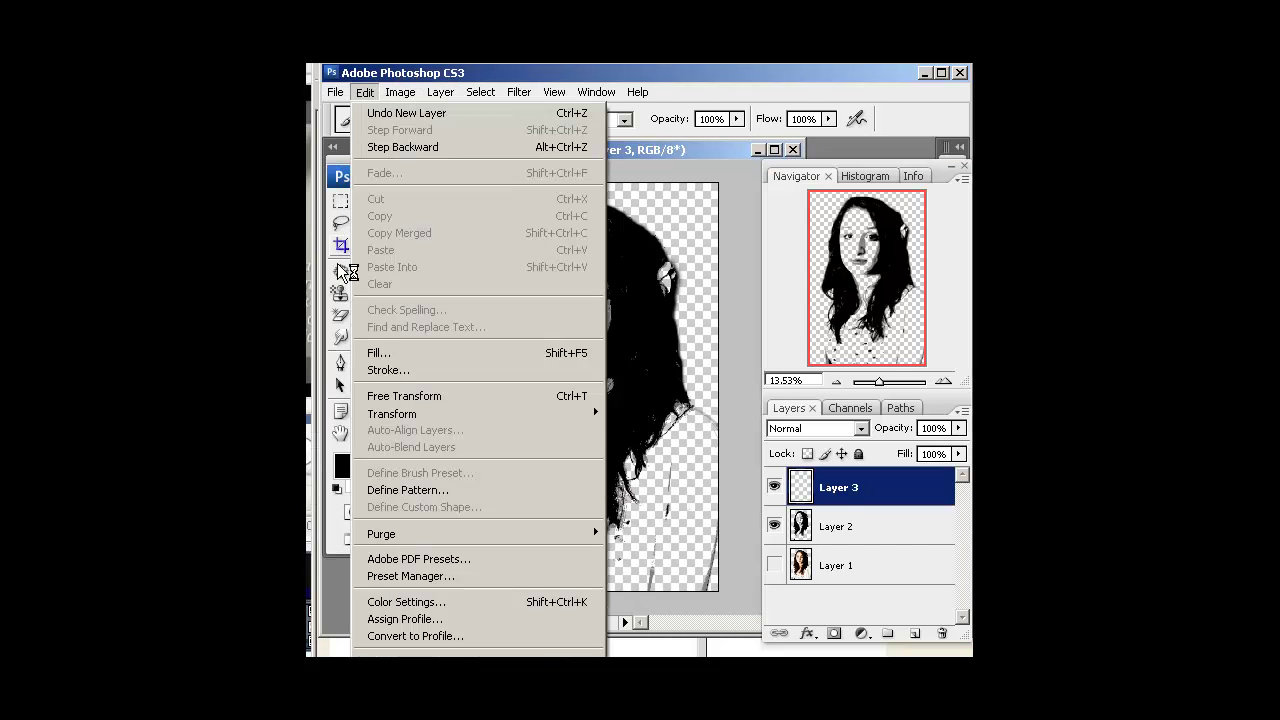
{"action": "left_click", "coordinate": [386, 355]}
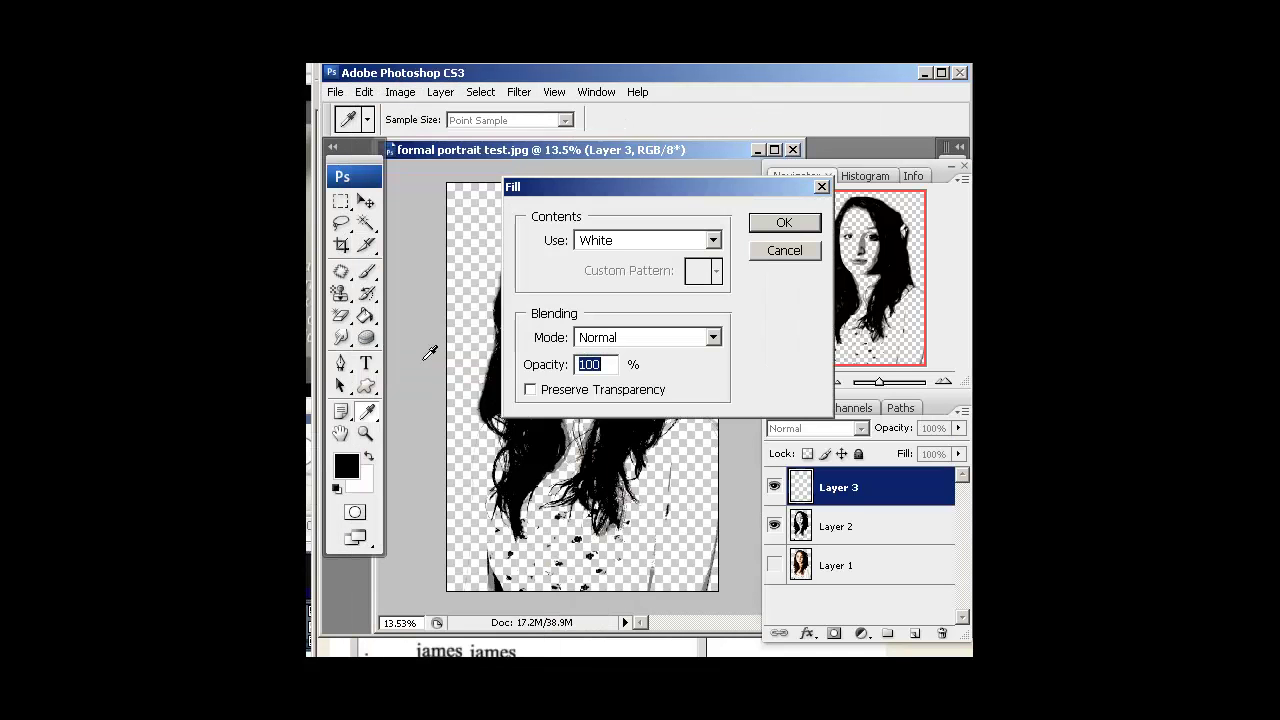
{"action": "left_click", "coordinate": [531, 390]}
{"action": "left_click", "coordinate": [785, 225]}
{"action": "key", "text": "b"}
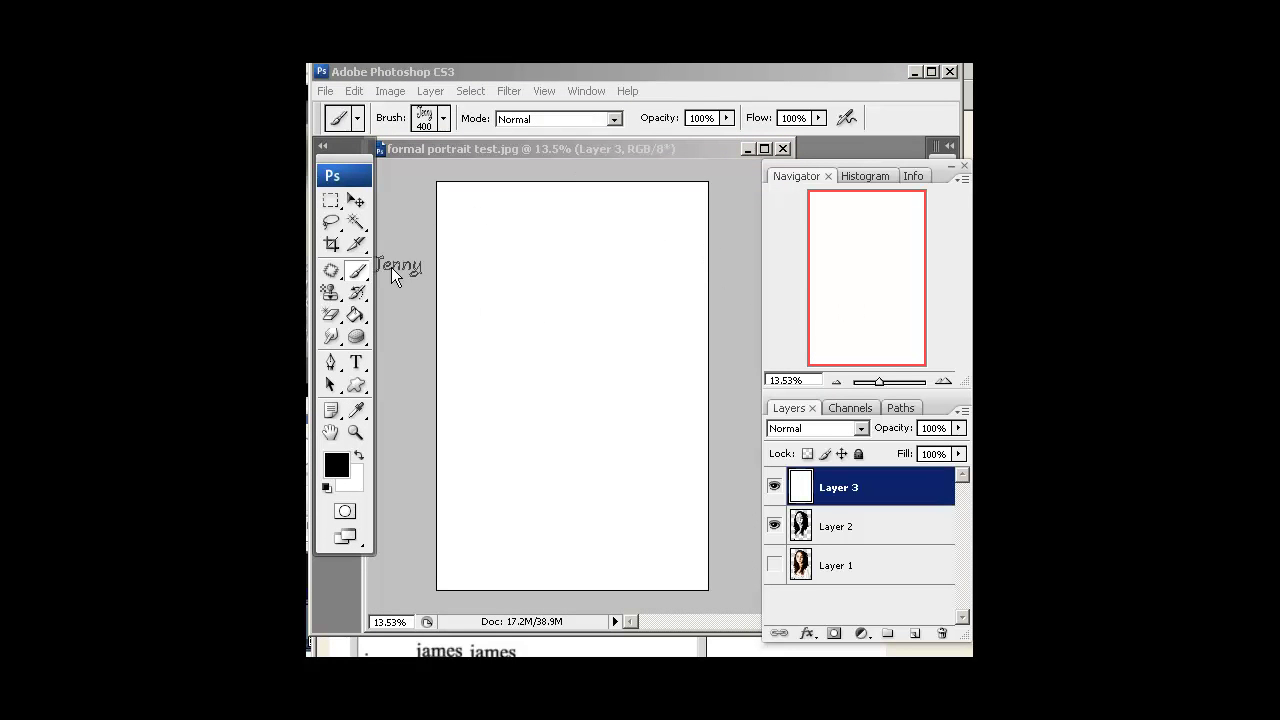
Choose the 129 px Jenny preset from the Brush preset picker in the options bar.
{"action": "left_click", "coordinate": [358, 274]}
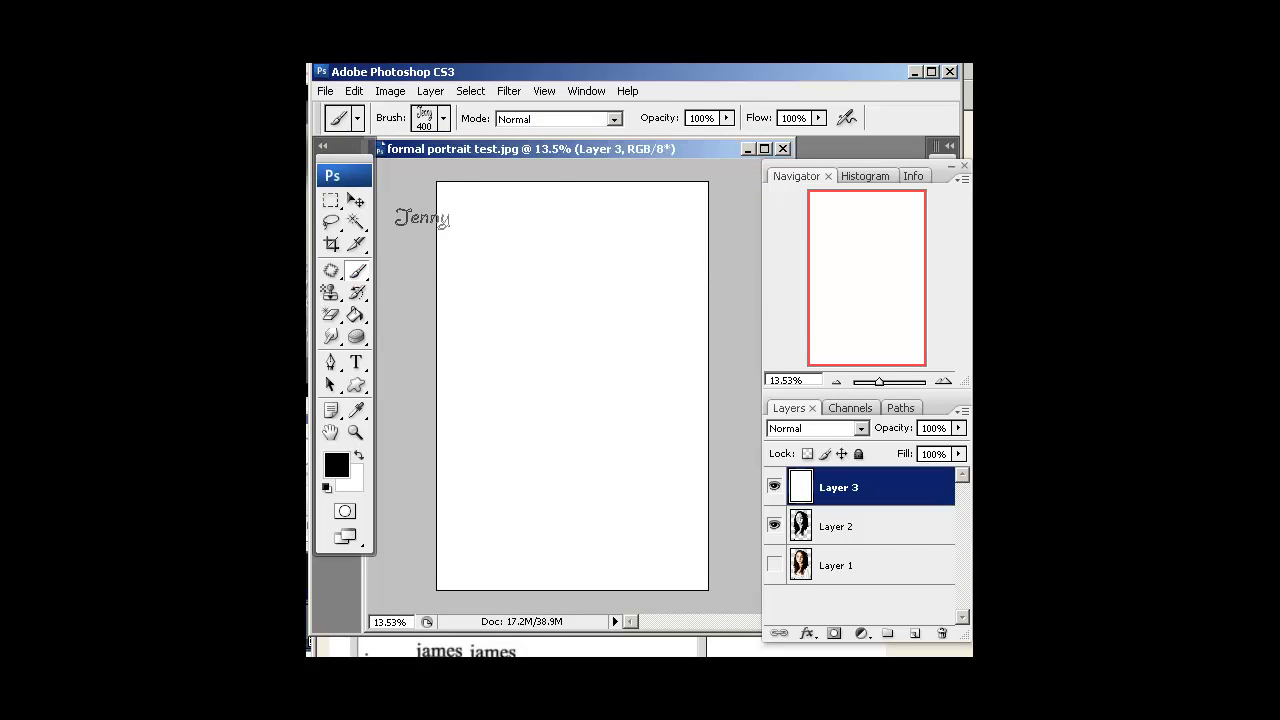
{"action": "left_click", "coordinate": [442, 119]}
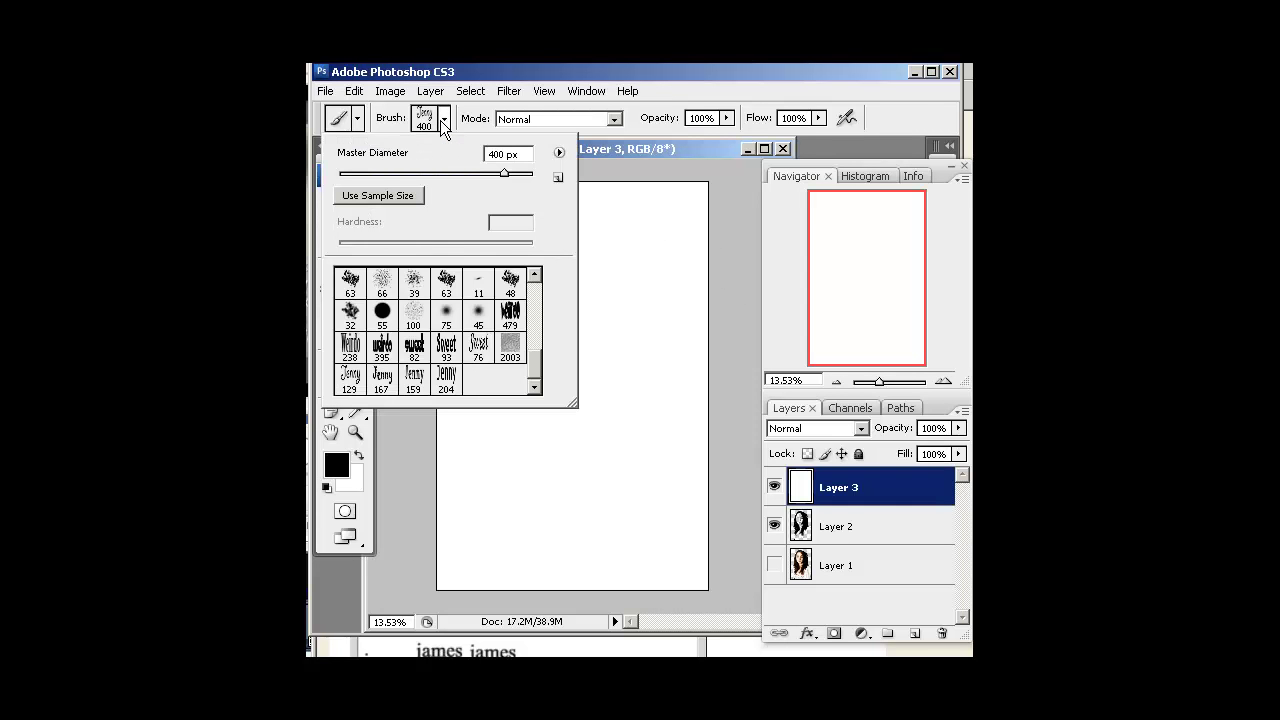
{"action": "mouse_move", "coordinate": [535, 362]}
{"action": "left_mouse_down"}
{"action": "mouse_move", "coordinate": [532, 290]}
{"action": "mouse_move", "coordinate": [532, 378]}
{"action": "left_mouse_up"}
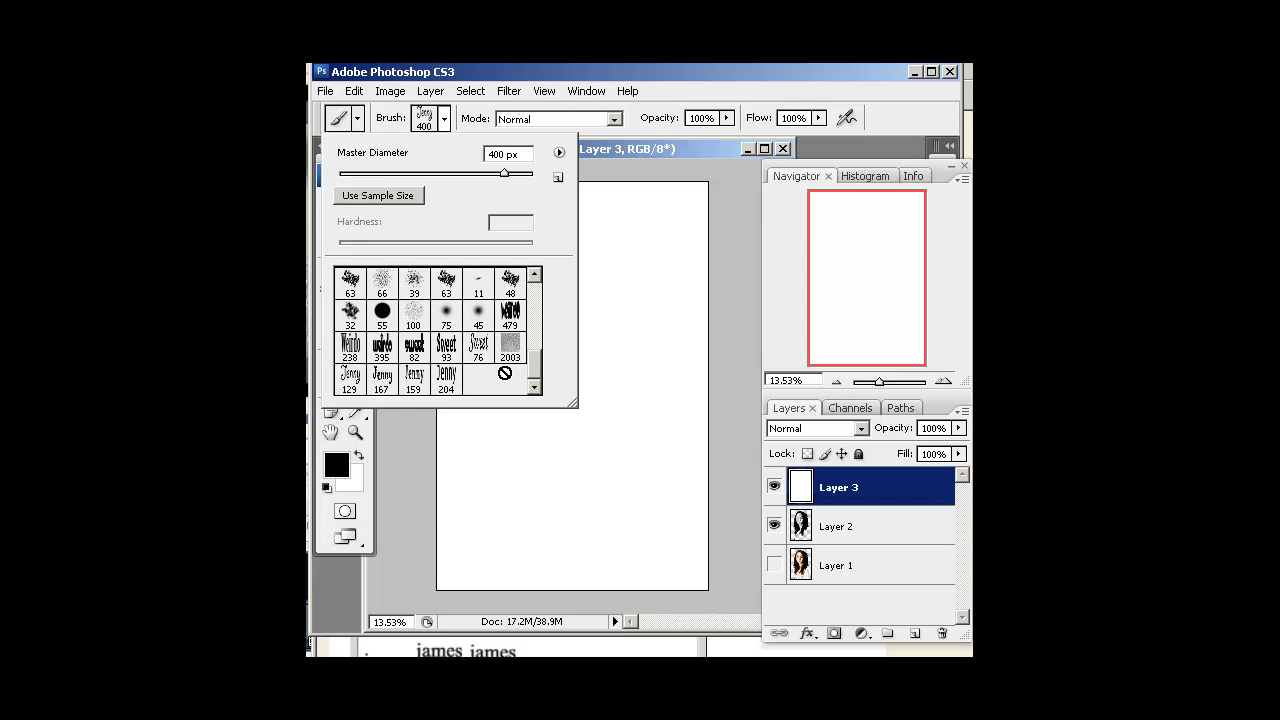
{"action": "left_click", "coordinate": [349, 379]}
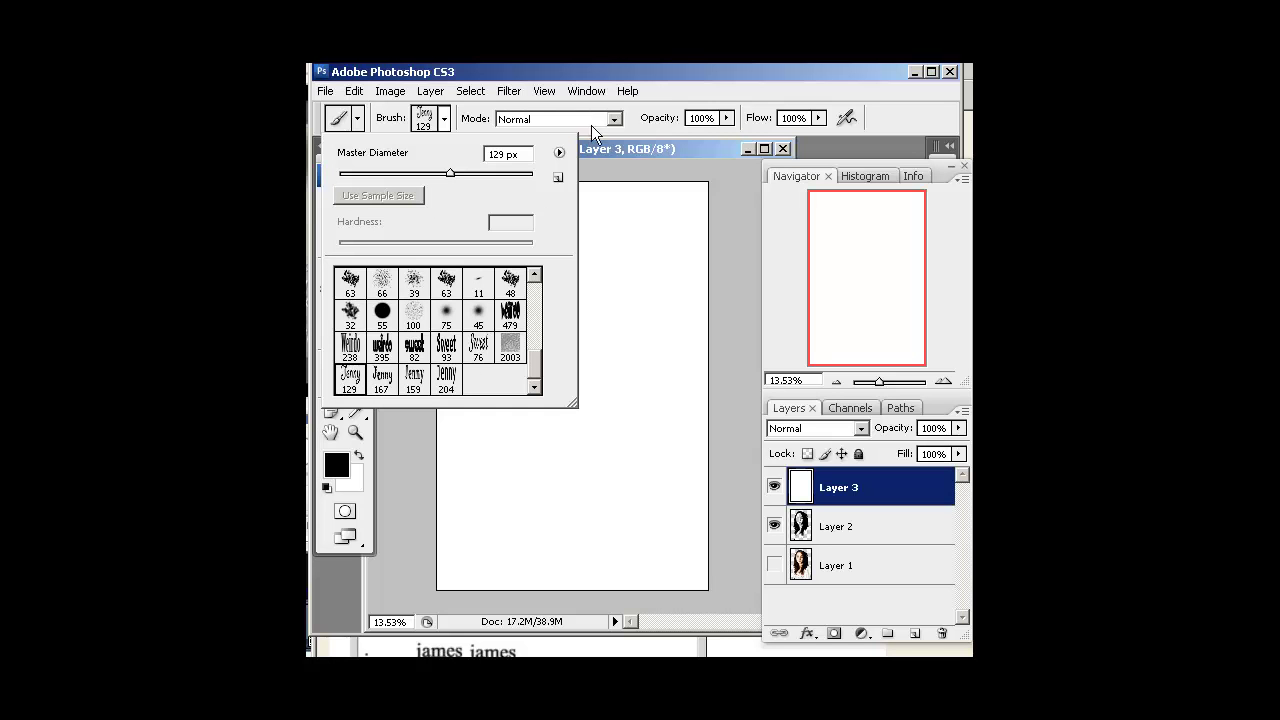
{"action": "left_click", "coordinate": [587, 91]}
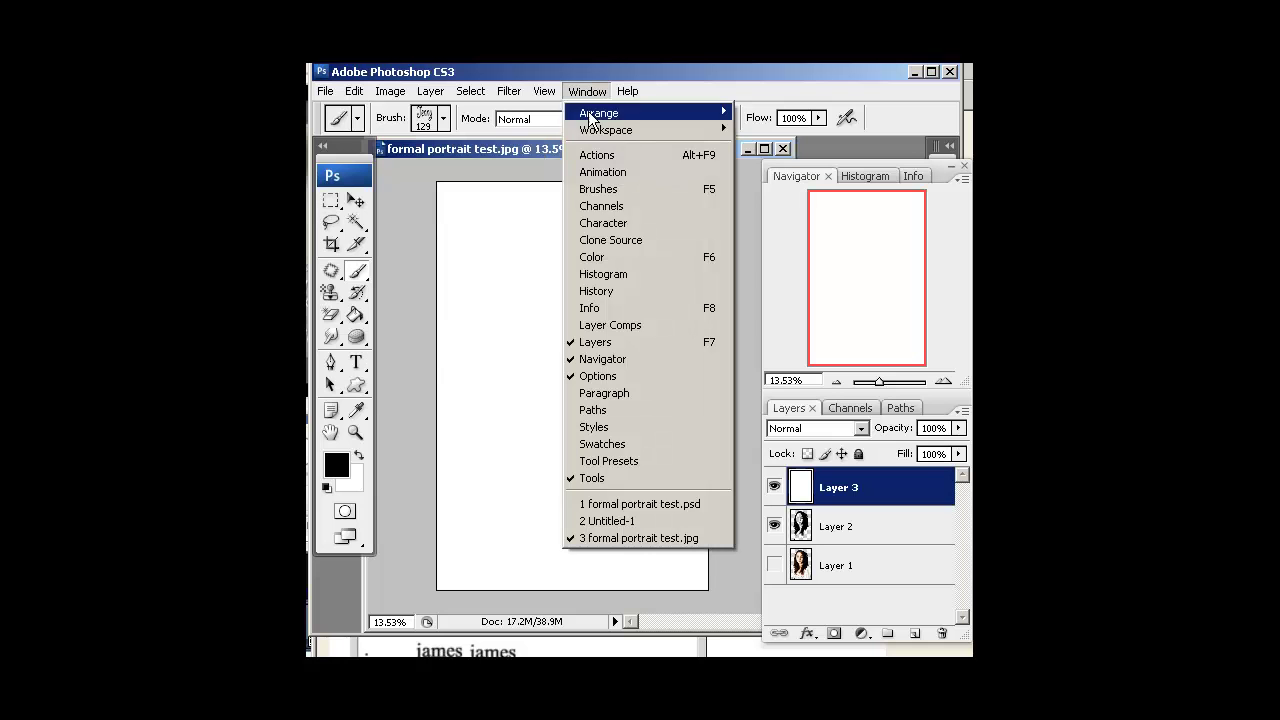
In the Brushes panel, set the Jenny brush tip spacing to 313%.
{"action": "left_click", "coordinate": [598, 189]}
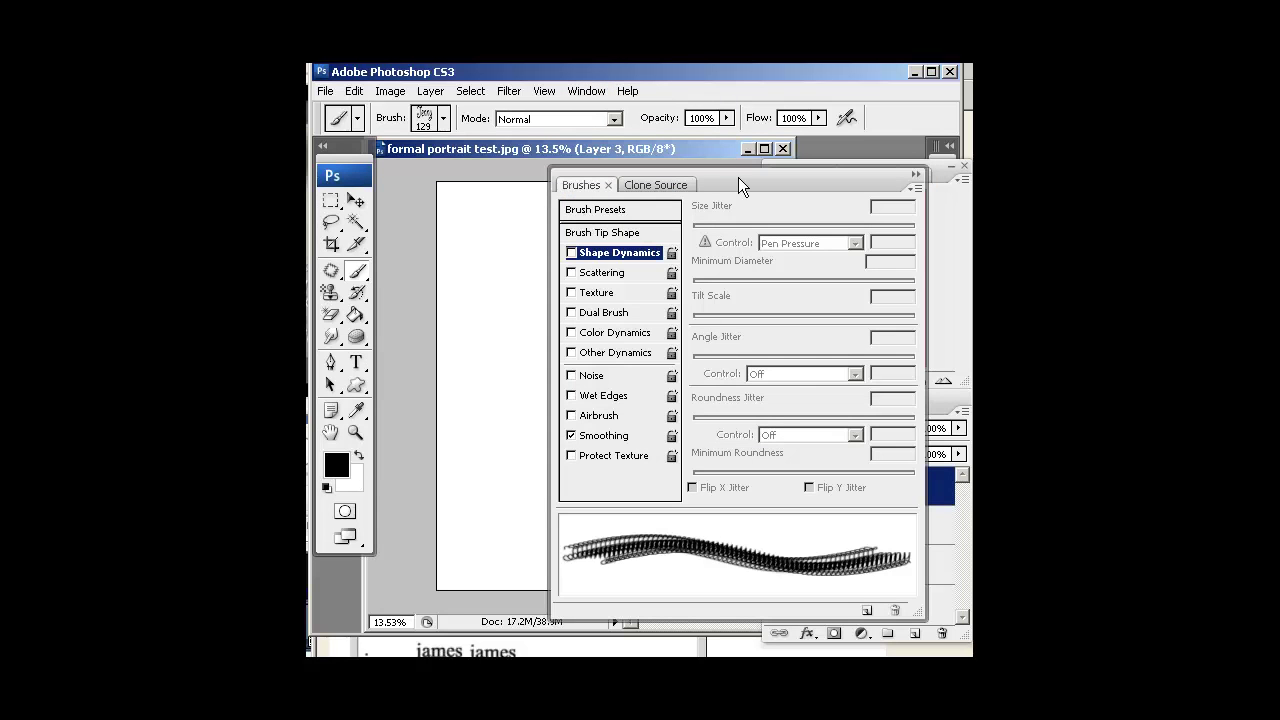
{"action": "left_click_drag", "start_coordinate": [736, 178], "coordinate": [727, 169]}
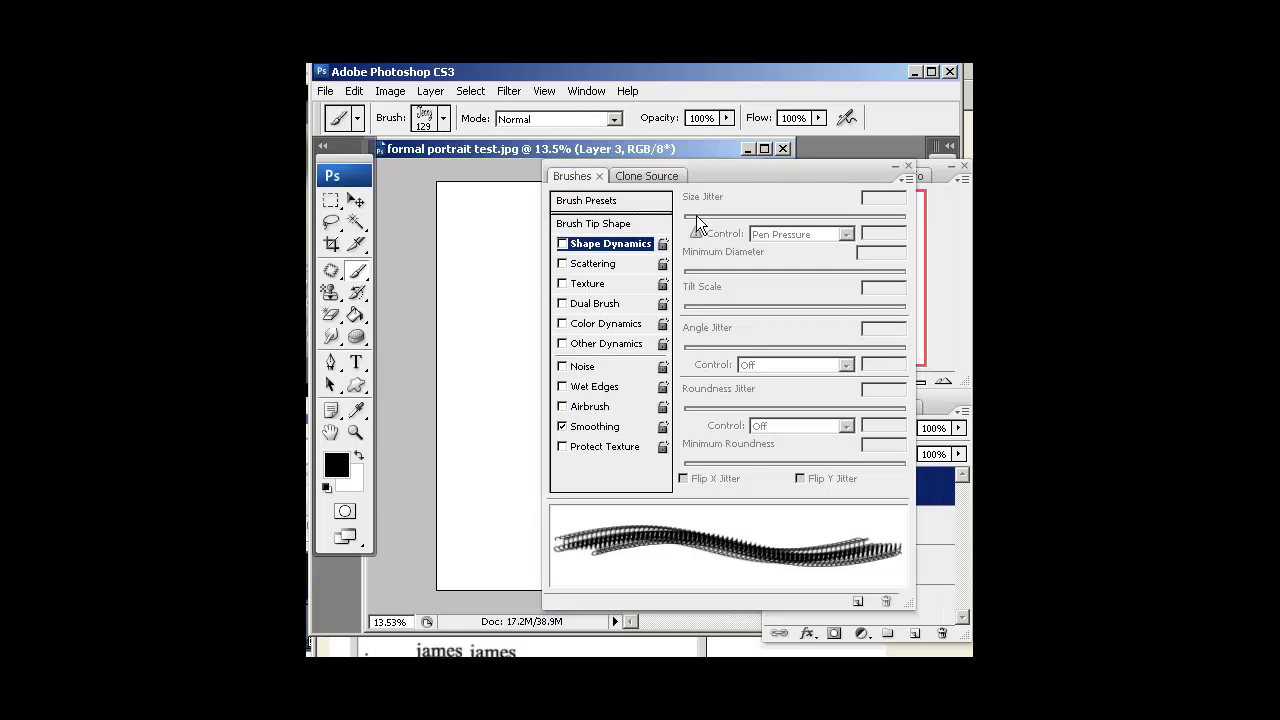
{"action": "left_click", "coordinate": [604, 224]}
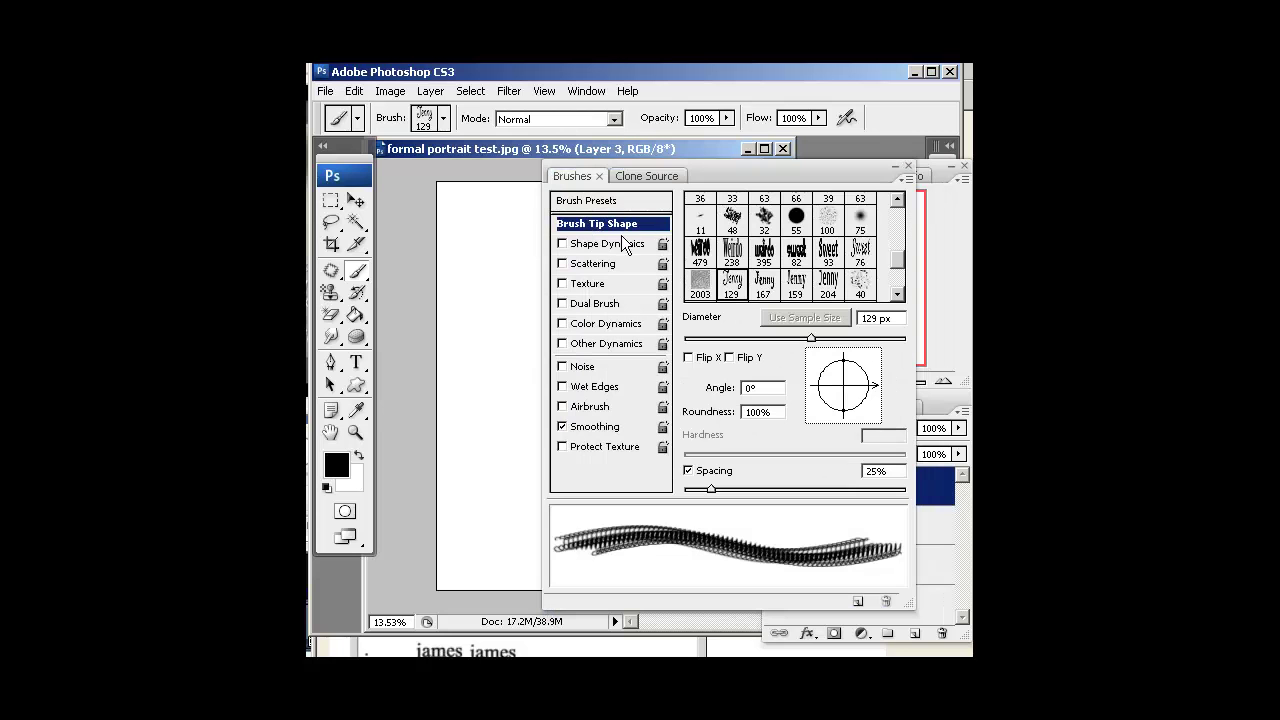
{"action": "mouse_move", "coordinate": [711, 488]}
{"action": "left_mouse_down"}
{"action": "mouse_move", "coordinate": [878, 488]}
{"action": "mouse_move", "coordinate": [864, 488]}
{"action": "left_mouse_up"}
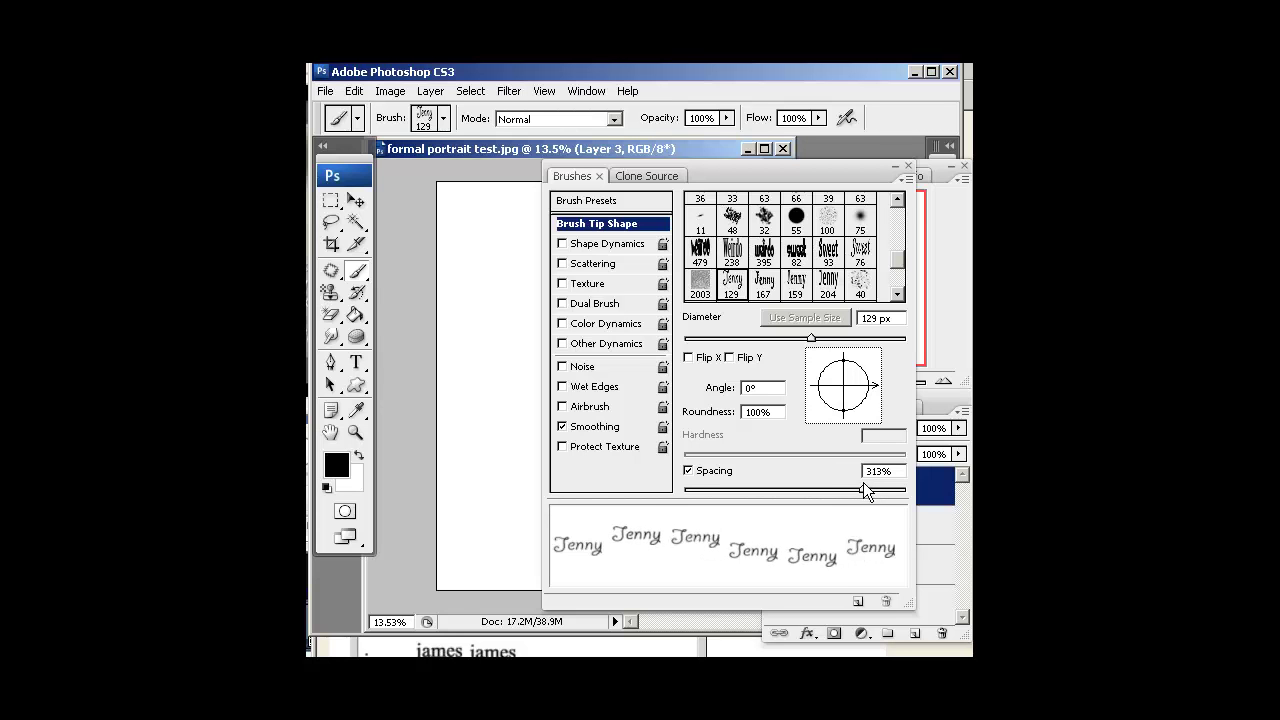
Turn on Shape Dynamics with Size Jitter 99% and Angle Jitter 95%.
{"action": "left_click", "coordinate": [604, 246]}
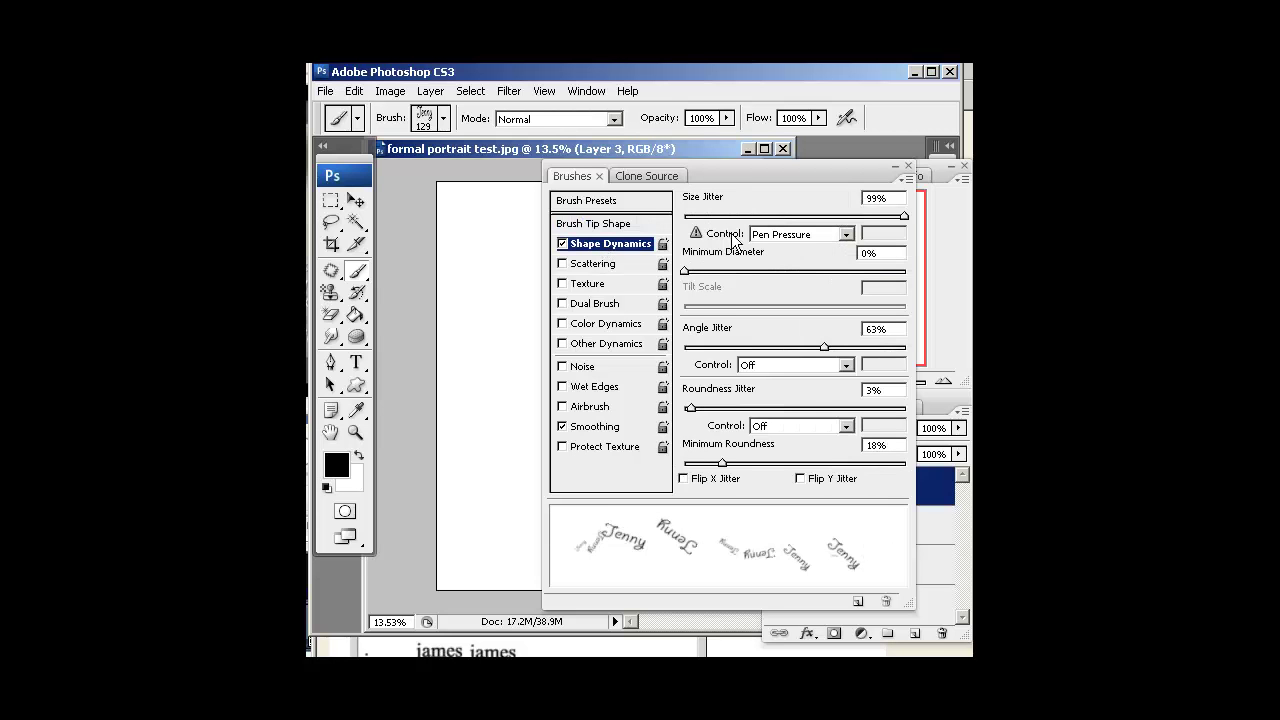
{"action": "mouse_move", "coordinate": [905, 218]}
{"action": "left_mouse_down"}
{"action": "mouse_move", "coordinate": [720, 215]}
{"action": "mouse_move", "coordinate": [906, 218]}
{"action": "left_mouse_up"}
{"action": "left_click_drag", "start_coordinate": [824, 347], "coordinate": [895, 346]}
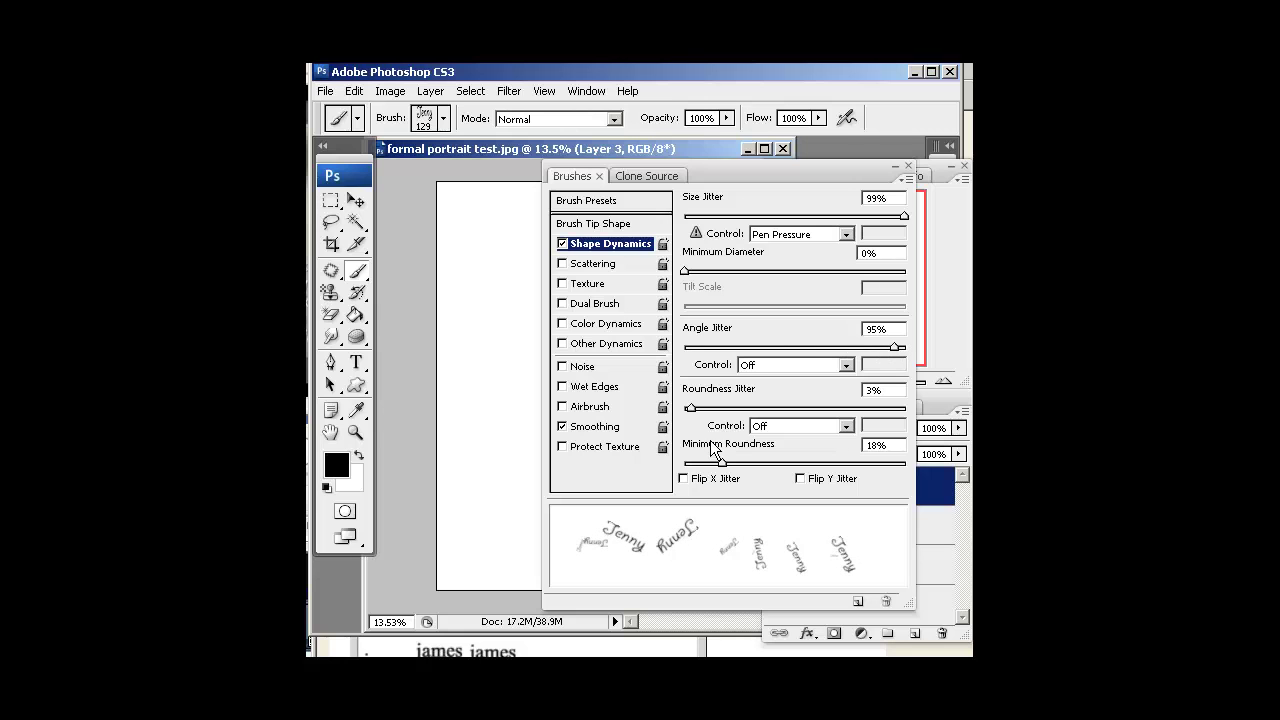